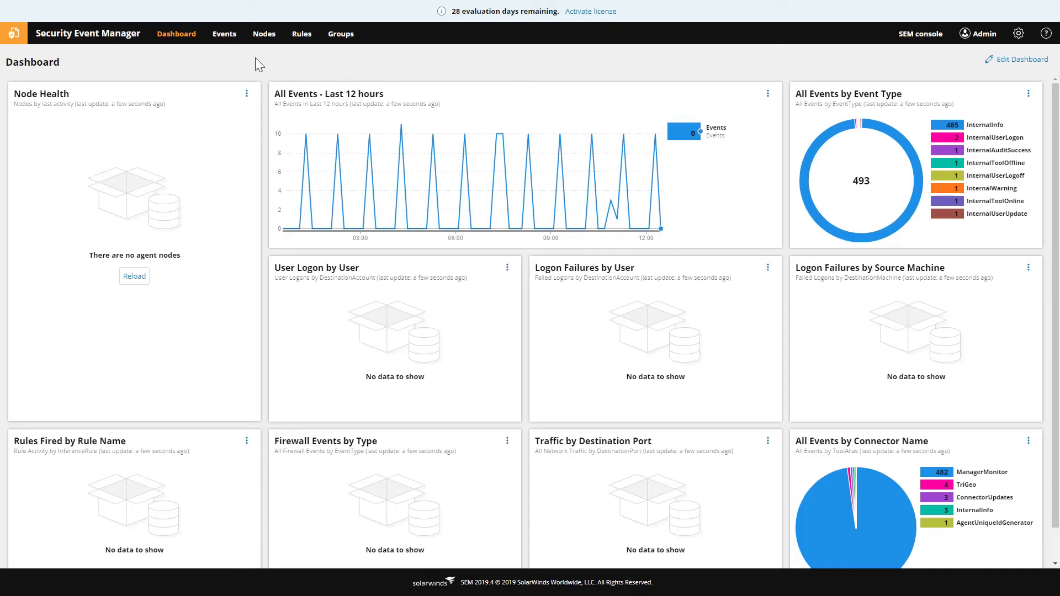
# Switch to the Nodes page, which lists no agent nodes, and bring the ASA PuTTY session into view
pyautogui.click(264, 34)
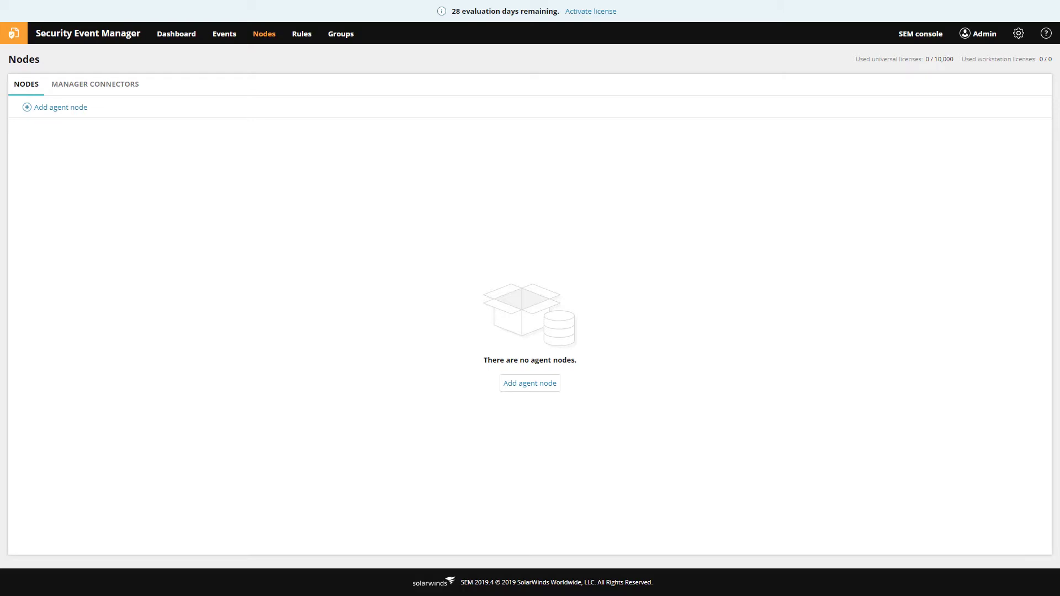
pyautogui.moveTo(11, 127); pyautogui.dragTo(260, 162)
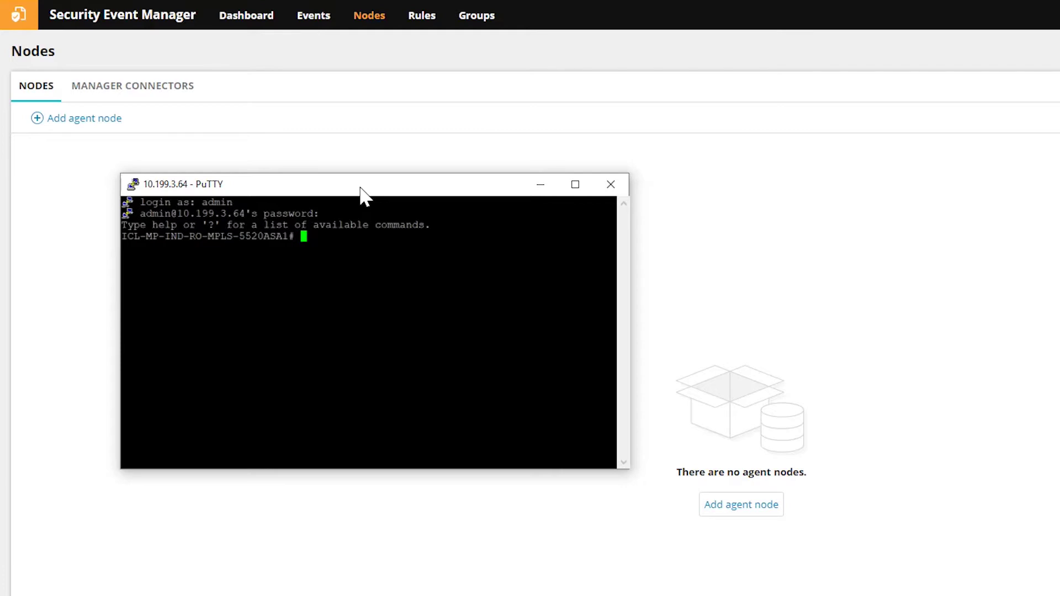
# In configuration mode, set 10.199.38.52 as the ASA's logging host on the inside interface
pyautogui.write('conf t')
pyautogui.press('Return')
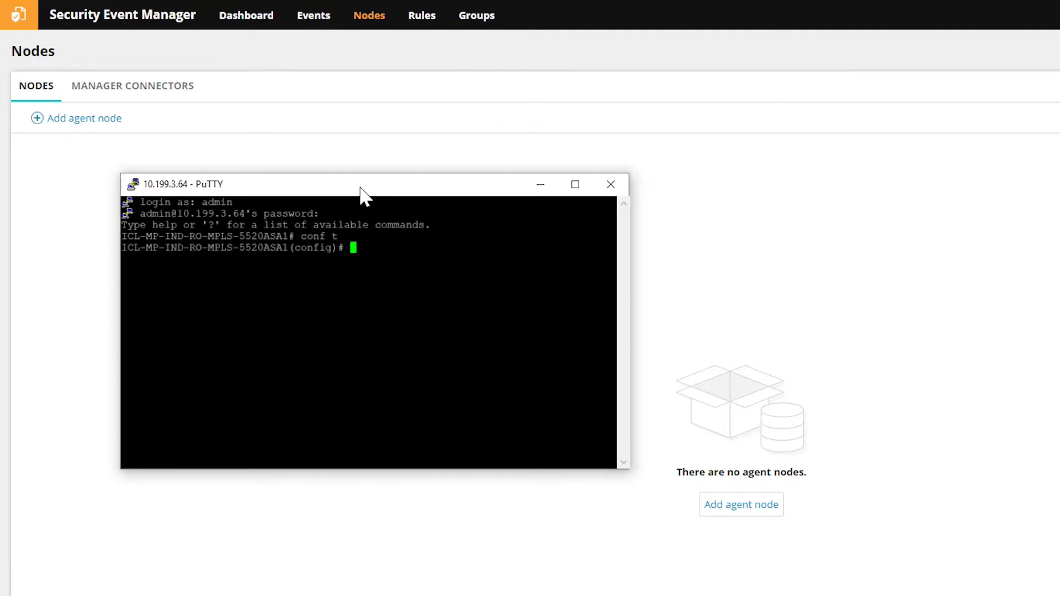
pyautogui.write('logging host inside')
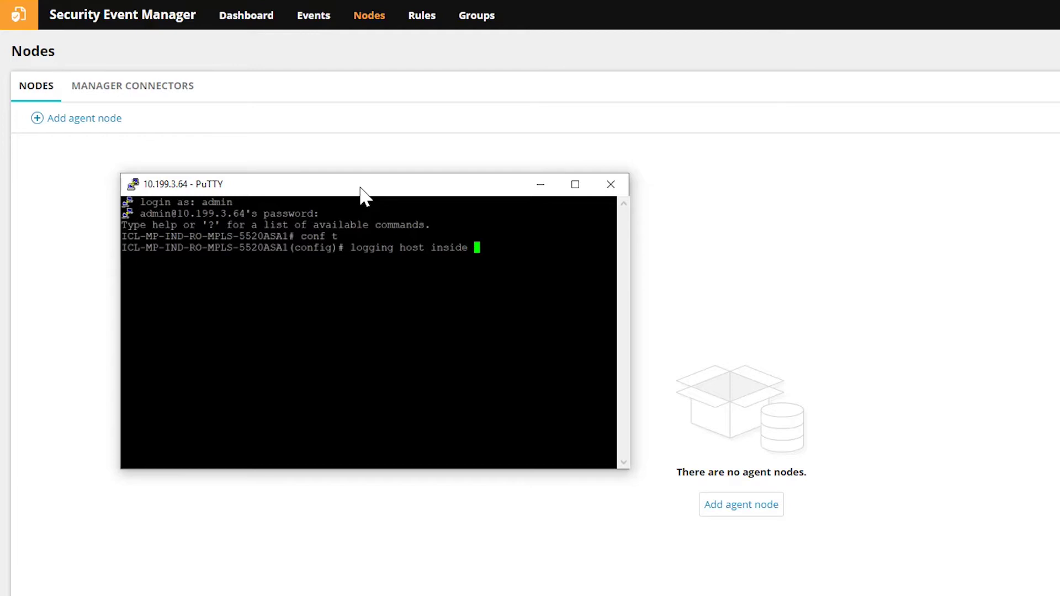
pyautogui.write(' 10.199.38.52')
pyautogui.press('Return')
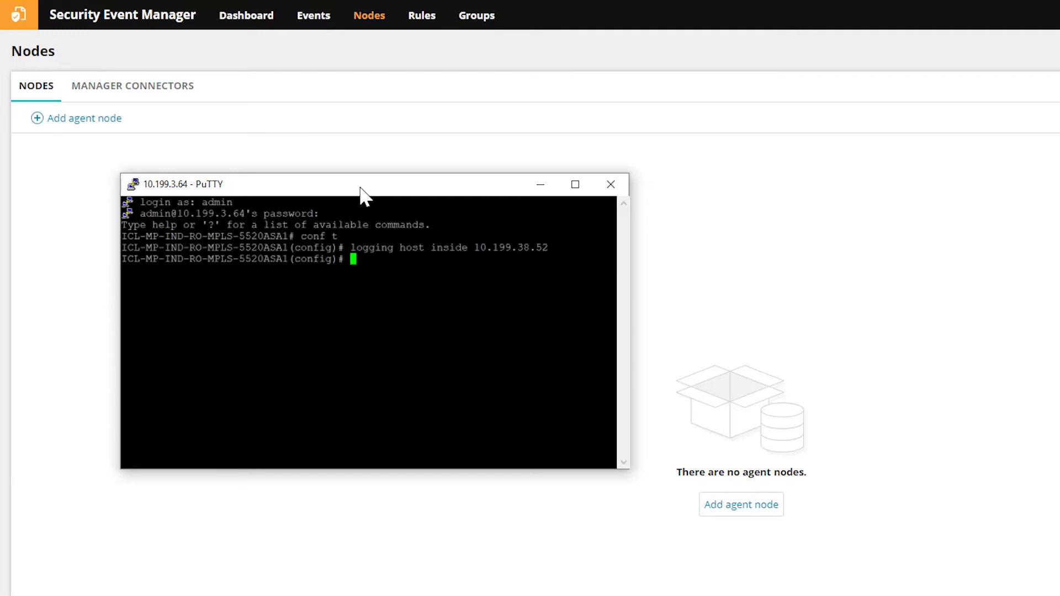
# Confirm the ASA logging facility is 23 with 'sh log | include Facility', then minimize PuTTY
pyautogui.write('sh log | include Facility')
pyautogui.press('Return')
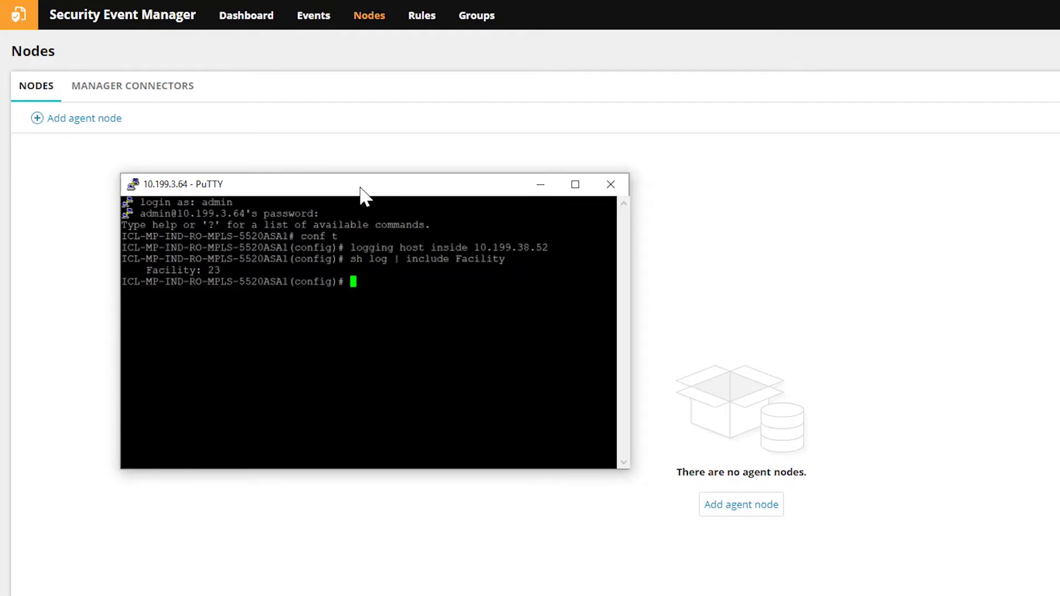
pyautogui.click(546, 185)
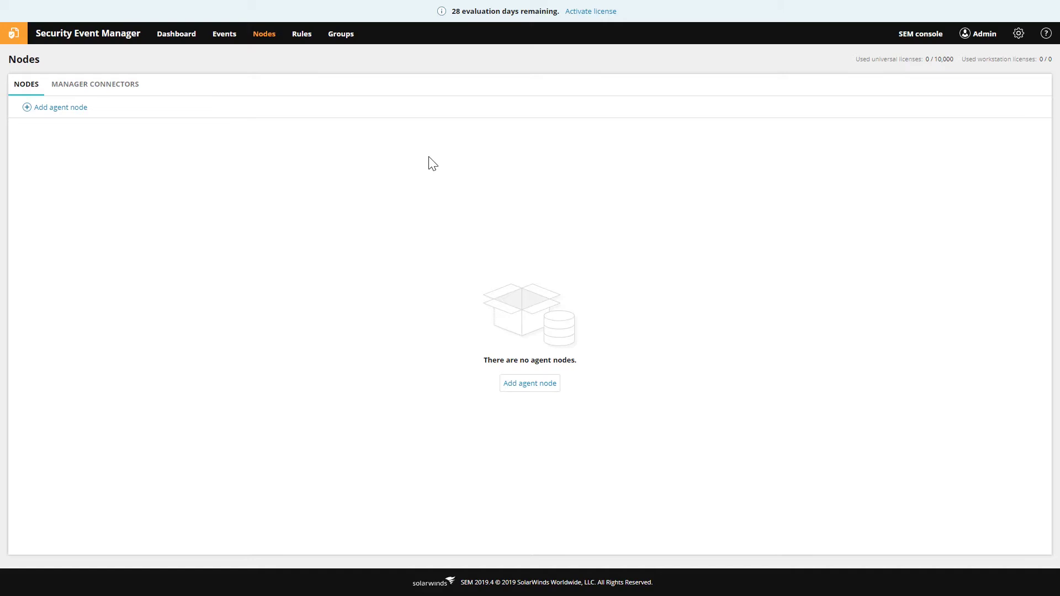
# Filter the manager connectors by 'asa' and select Cisco ASA And IOS to add
pyautogui.click(124, 90)
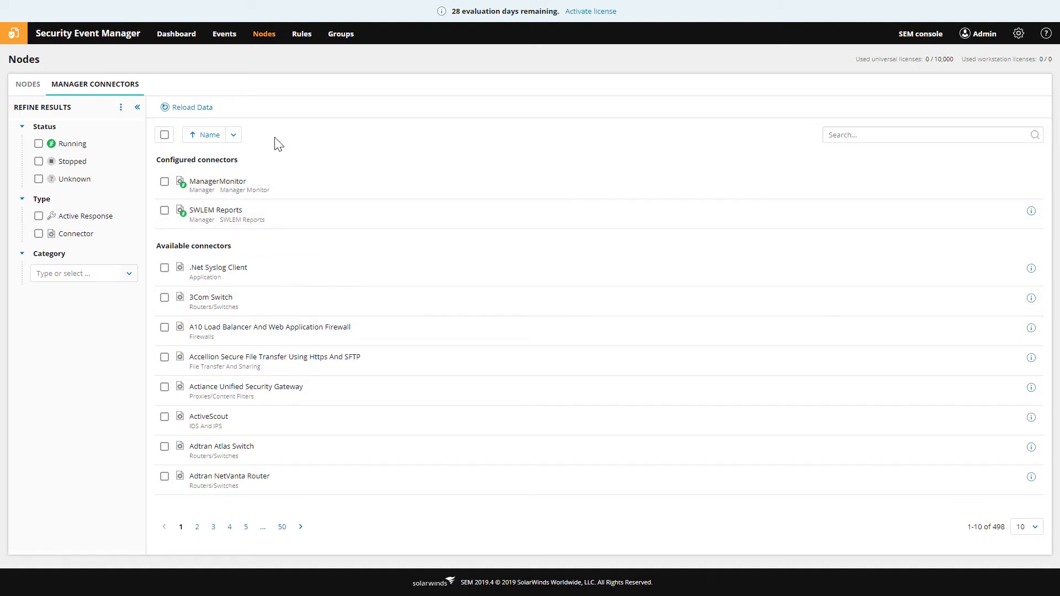
pyautogui.click(846, 134)
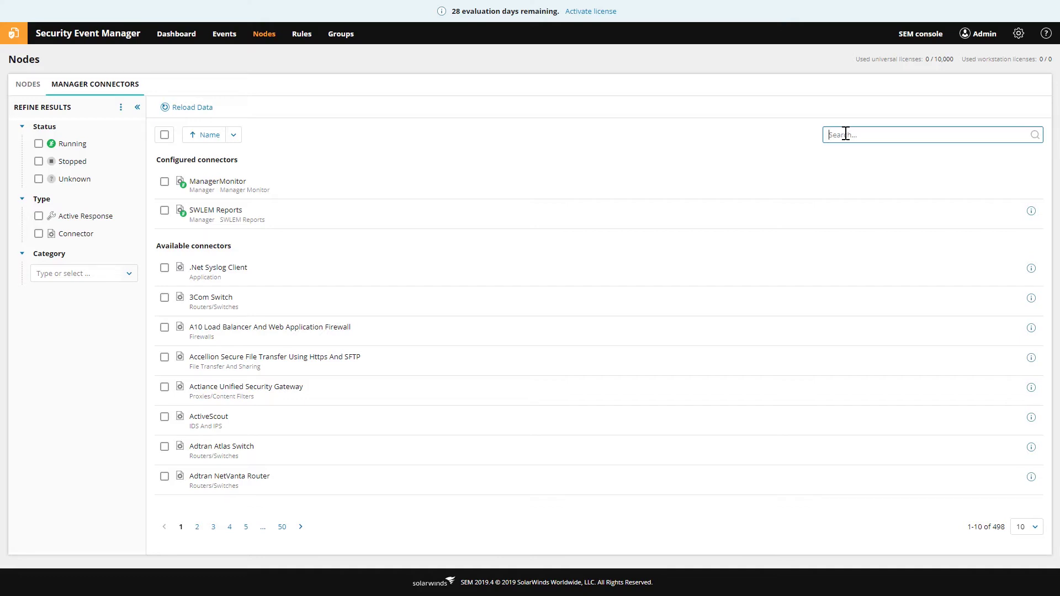
pyautogui.write('asa')
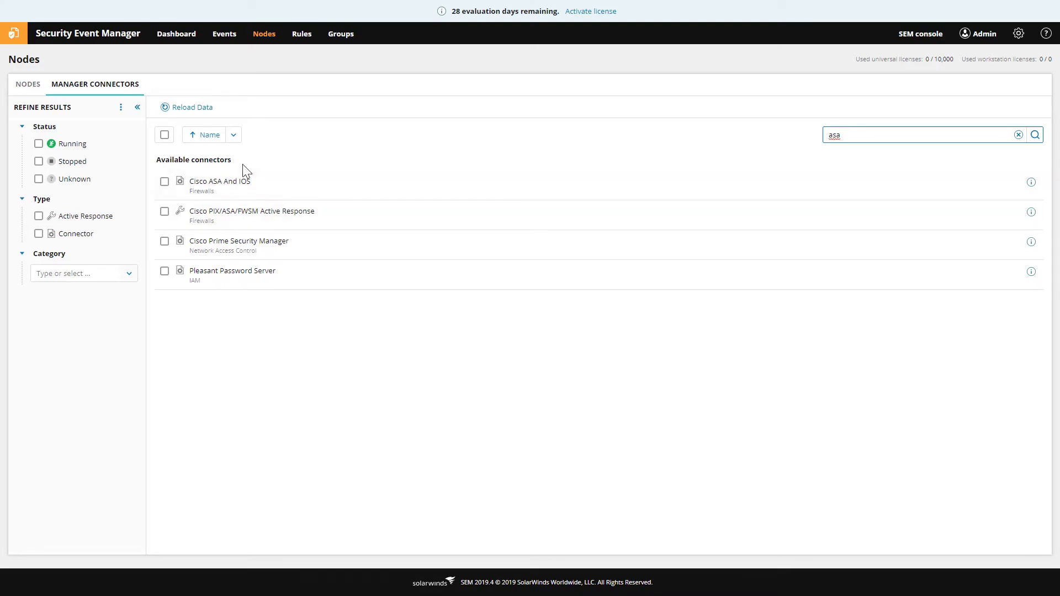
pyautogui.click(165, 181)
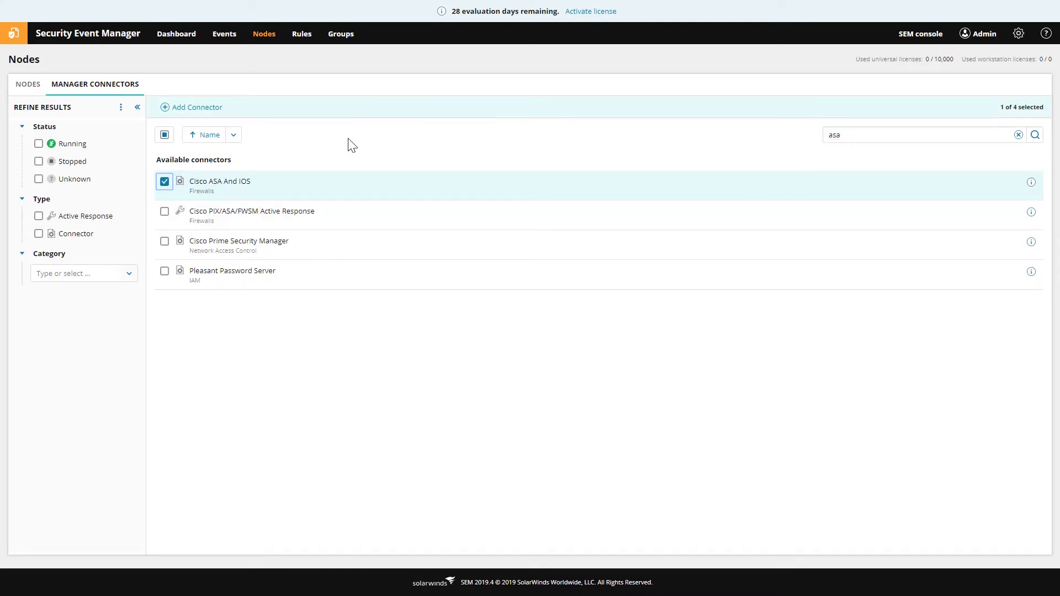
pyautogui.click(197, 108)
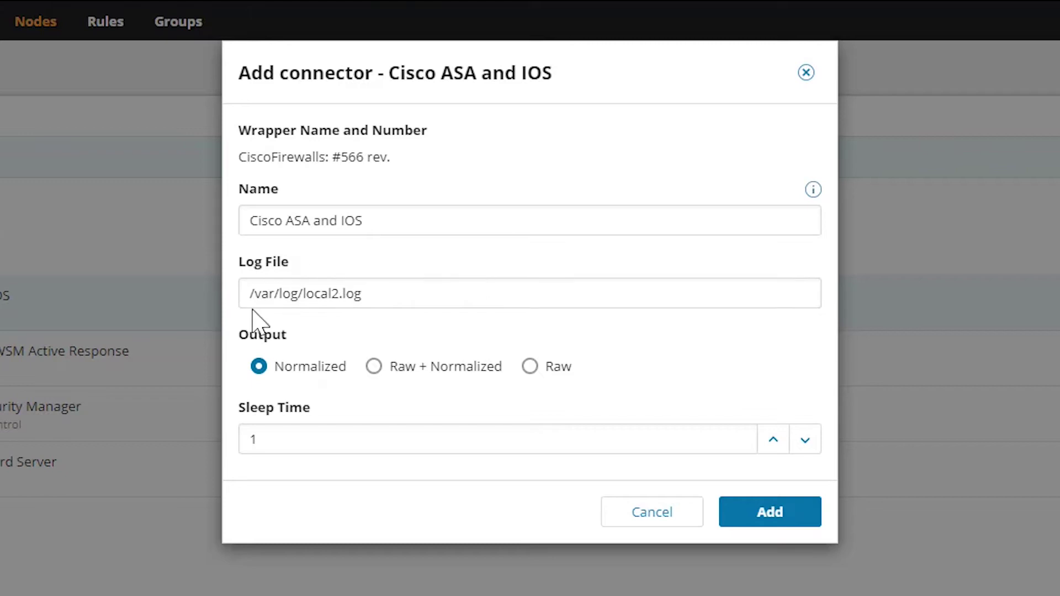
# Change the connector's log file from local2.log to /var/log/local7.log and add it
pyautogui.click(390, 296)
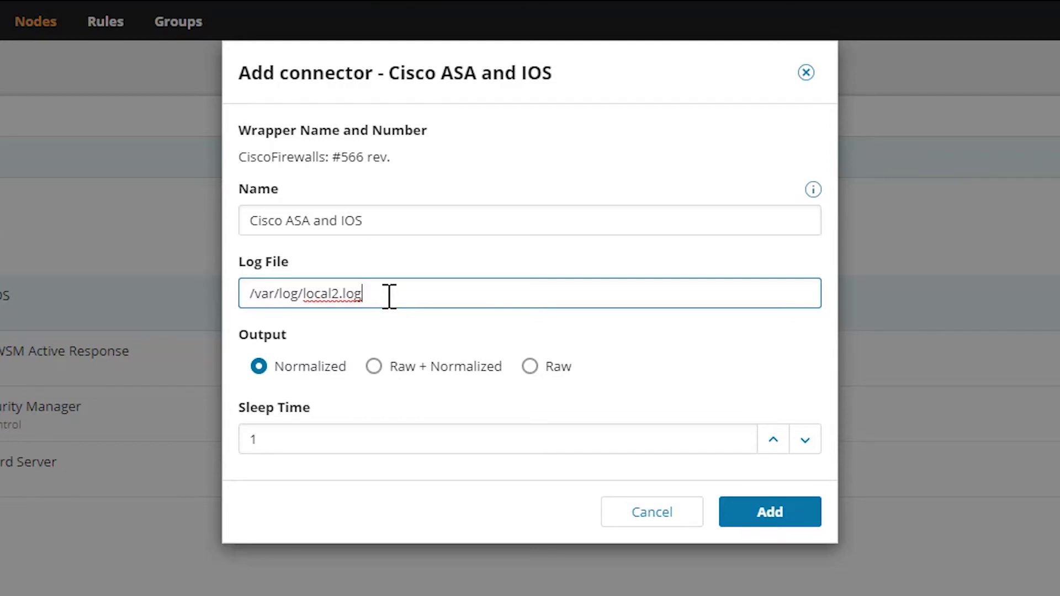
pyautogui.press('Left')
pyautogui.press('Left')
pyautogui.press('Left')
pyautogui.press('Left')
pyautogui.press('BackSpace')
pyautogui.write('7')
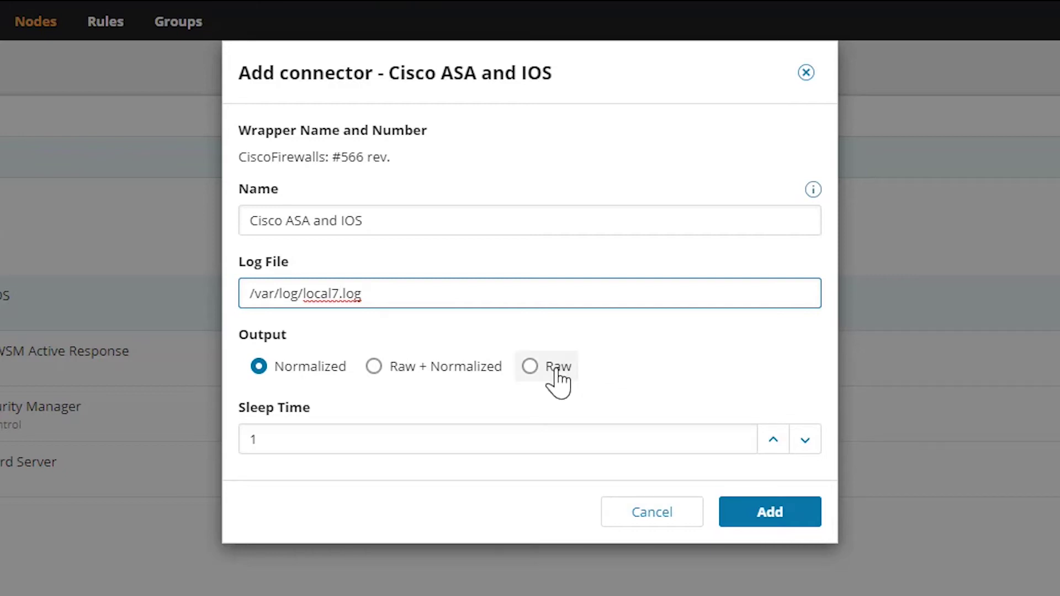
pyautogui.click(776, 512)
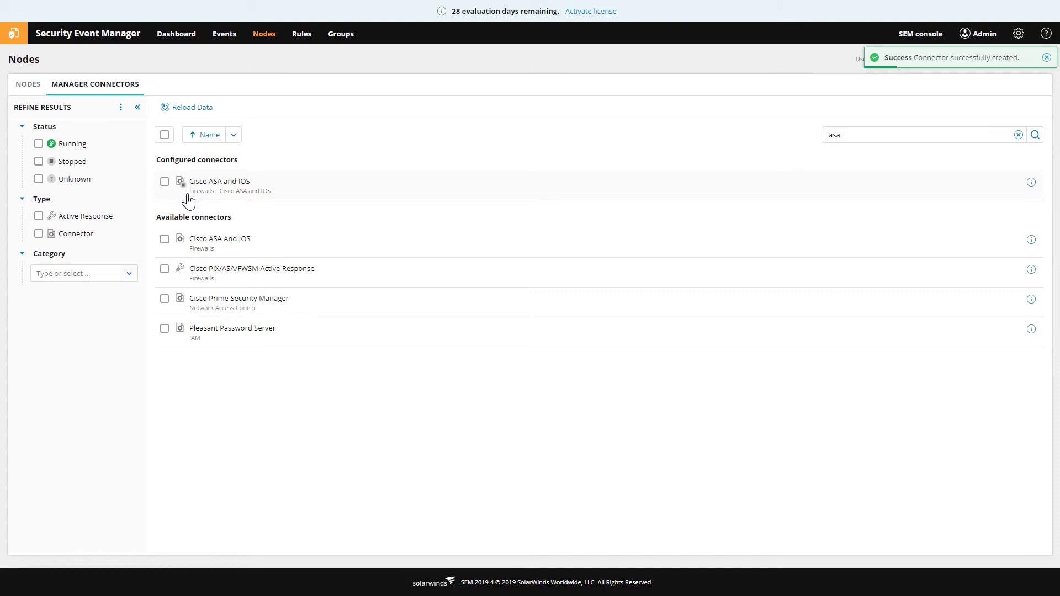
# Start the configured Cisco ASA and IOS connector, then view the nodes list showing 10.199.3.64
pyautogui.click(165, 186)
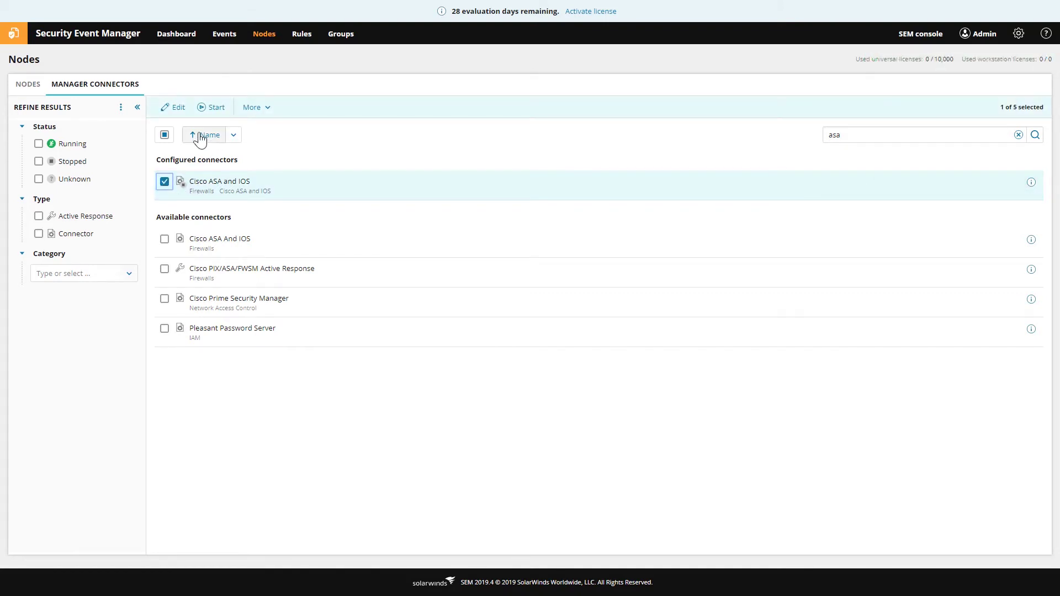
pyautogui.click(210, 109)
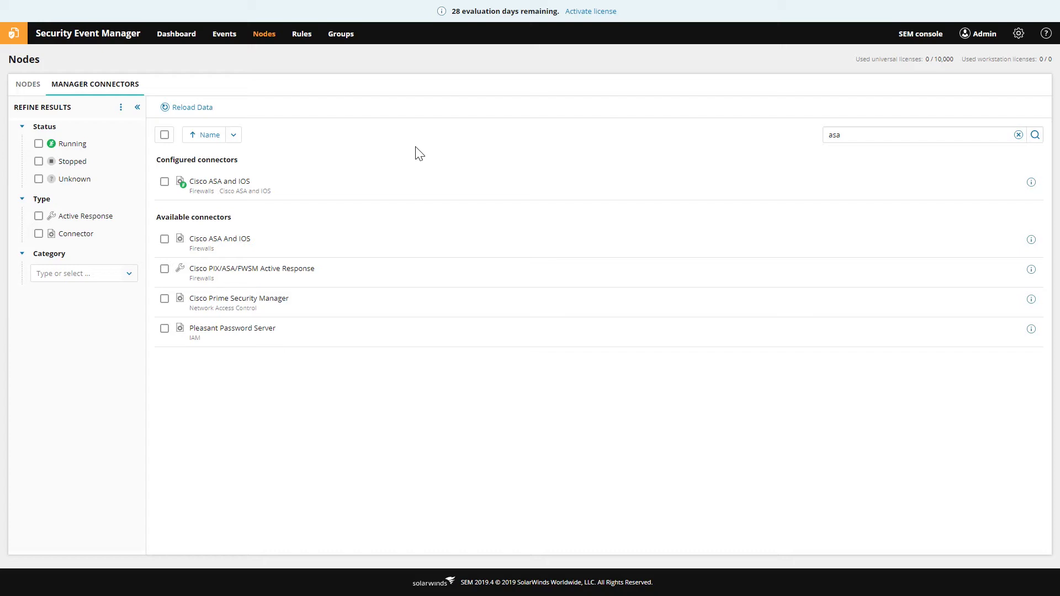
pyautogui.click(22, 86)
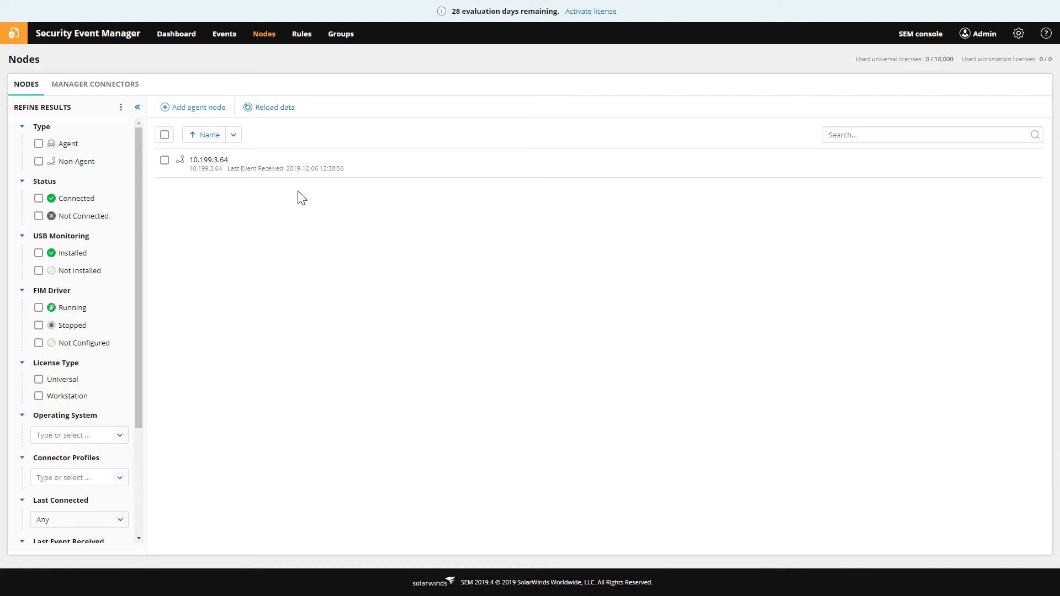
# Review the incoming events from 10.199.3.64, then bring up the Add agent node instructions
pyautogui.click(219, 38)
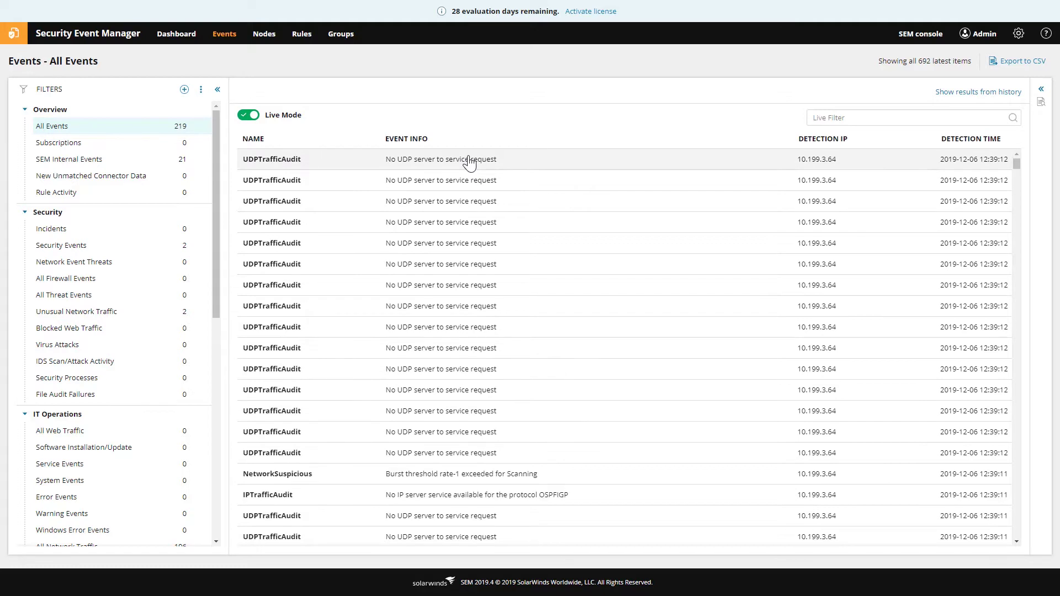
pyautogui.click(265, 35)
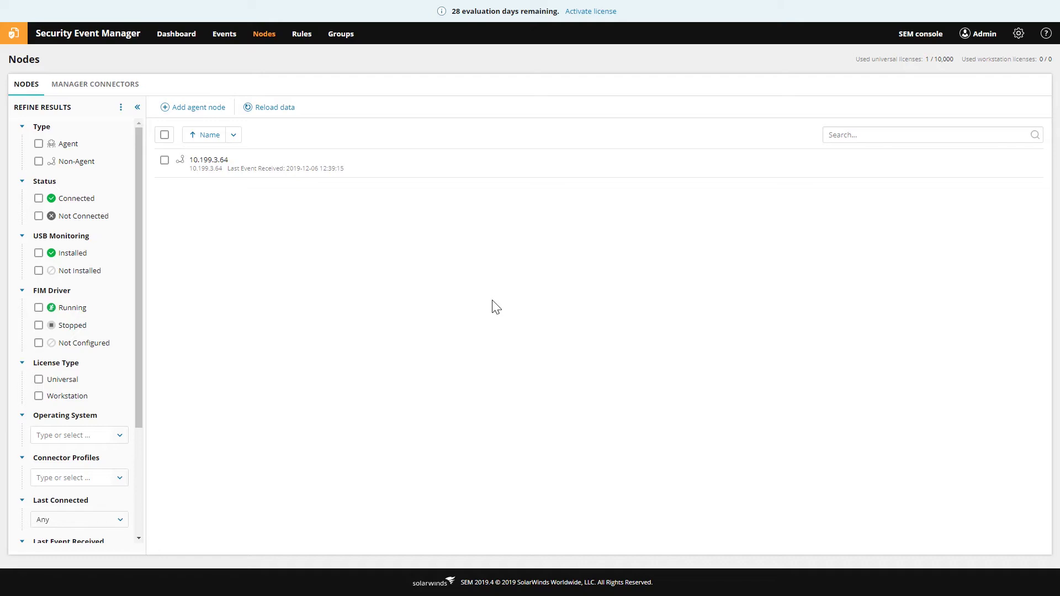
pyautogui.click(207, 110)
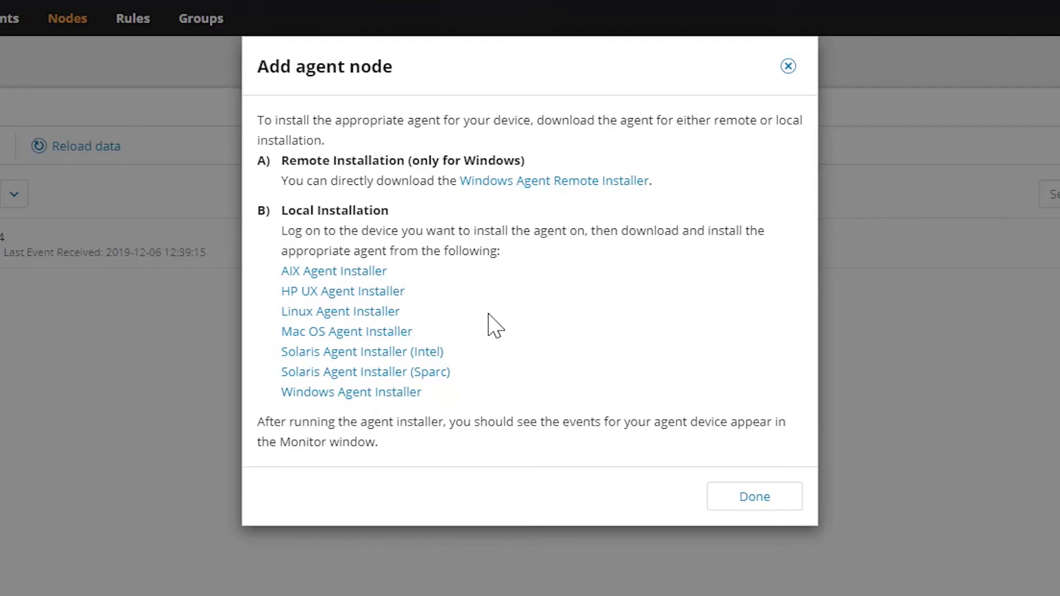
# Close the Add agent node dialog with Done
pyautogui.click(739, 505)
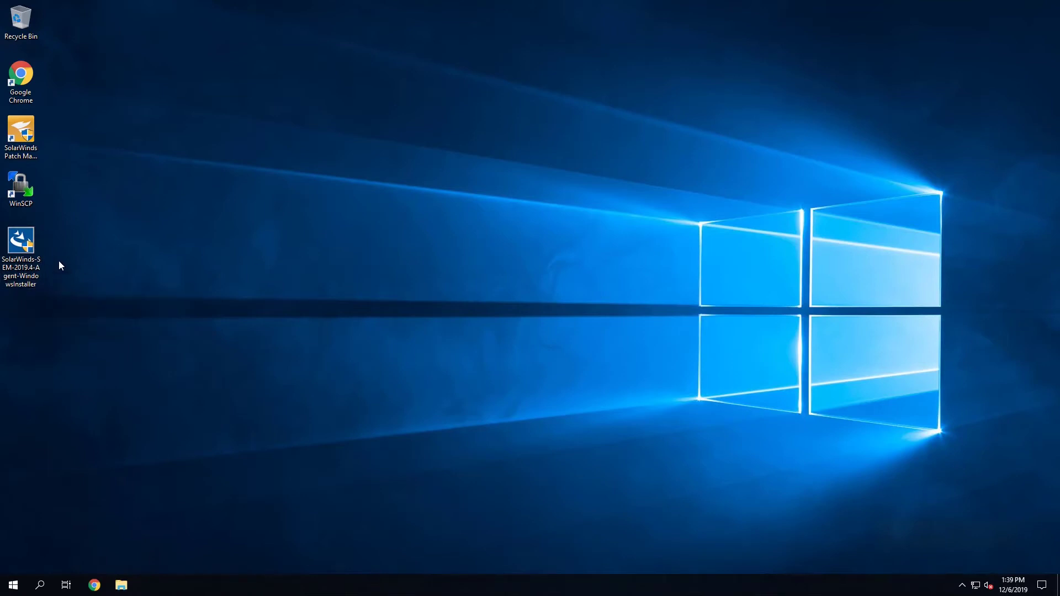
# Run the SEM agent installer as administrator and allow it to make changes
pyautogui.rightClick(19, 247)
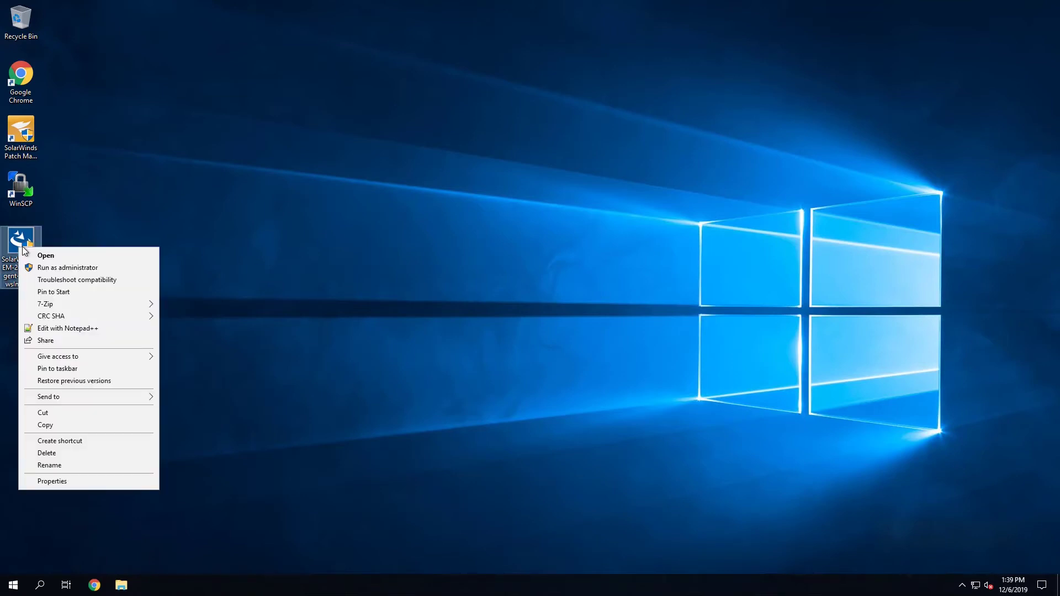
pyautogui.click(58, 268)
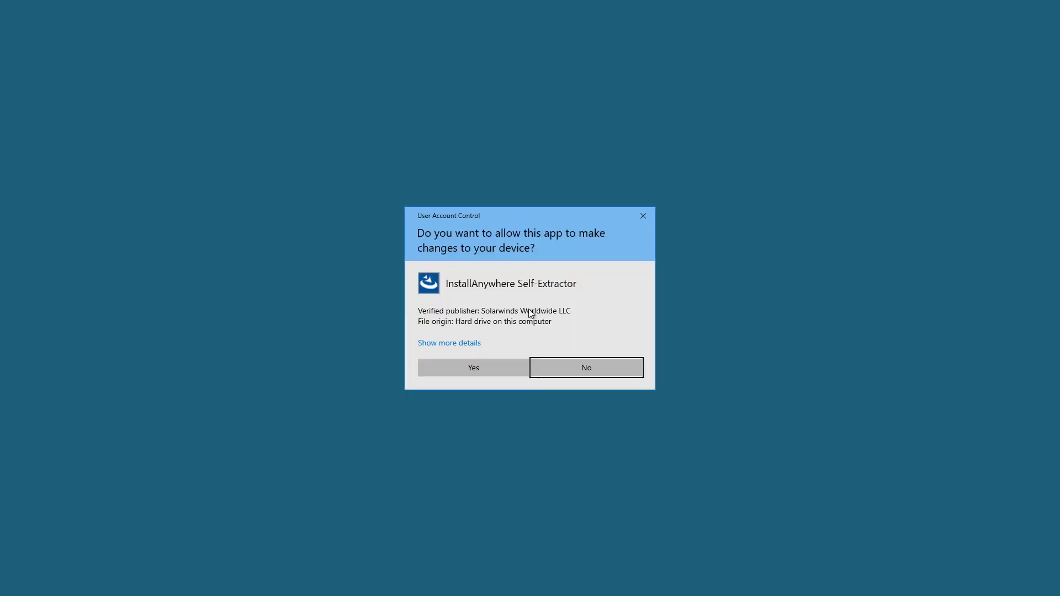
pyautogui.click(502, 367)
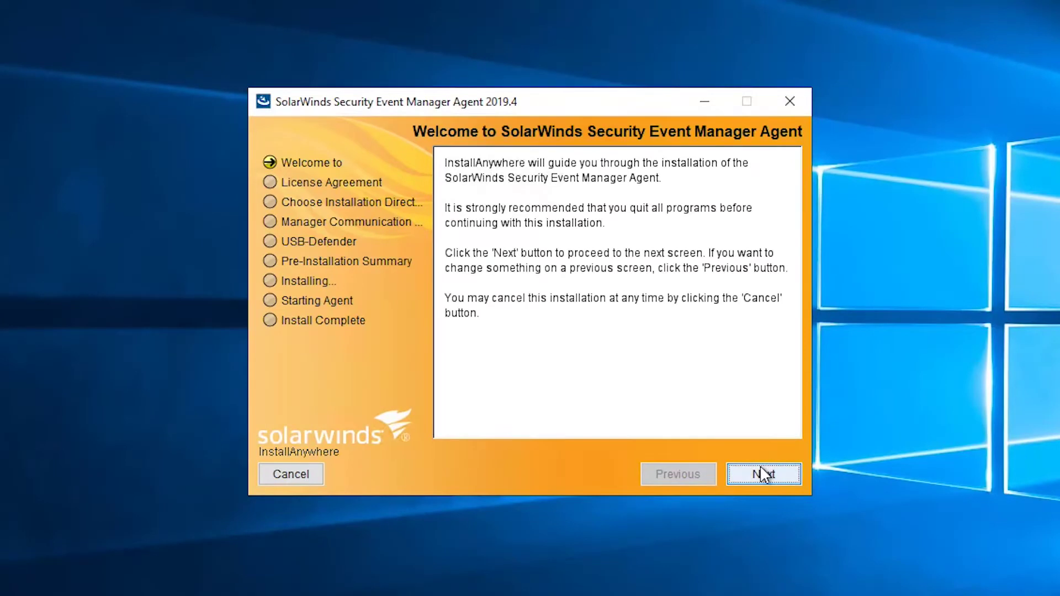
# Accept the licence and set manager host 10.199.38.52 with ports 37890, 37891 and 37892
pyautogui.click(762, 469)
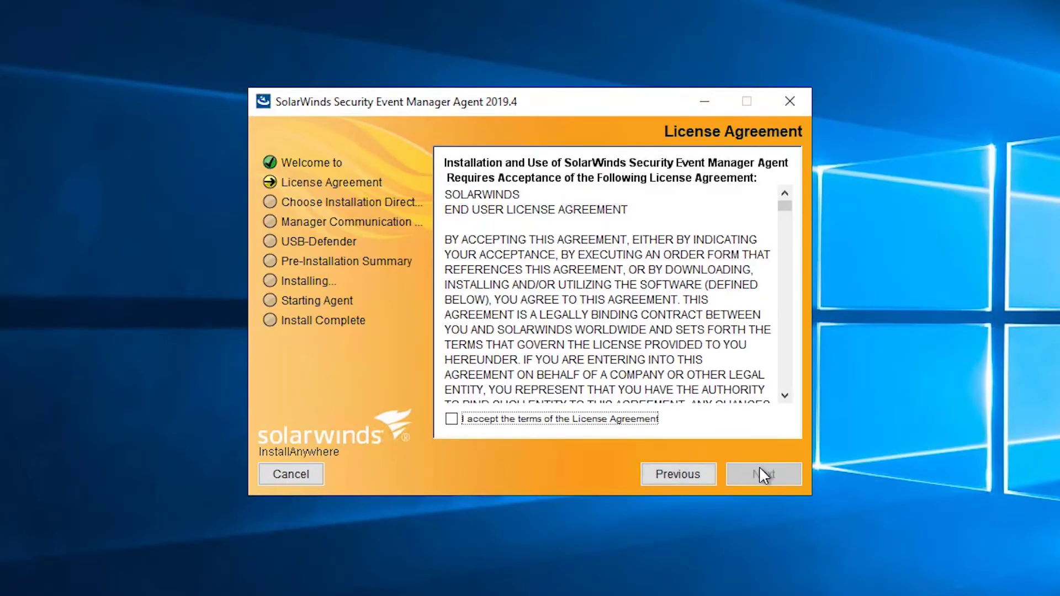
pyautogui.click(559, 427)
pyautogui.click(761, 469)
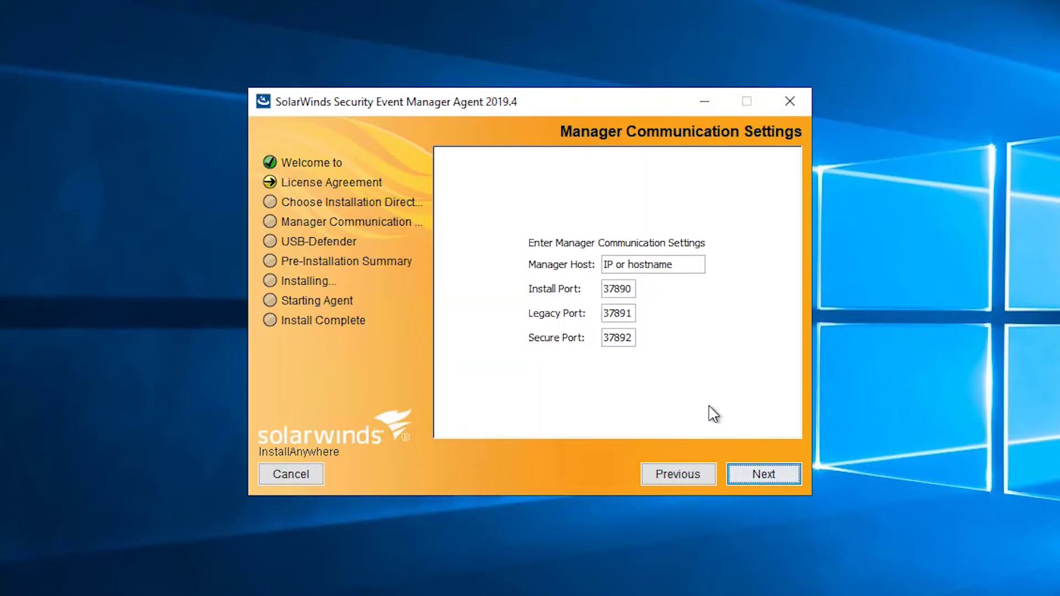
pyautogui.click(696, 259)
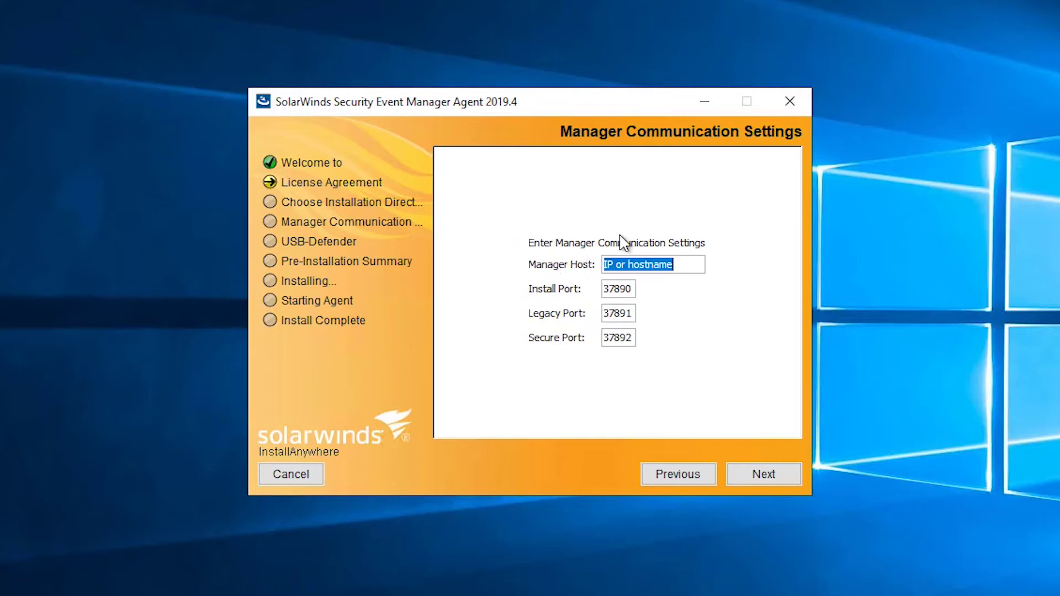
pyautogui.write('10.199.38.52')
pyautogui.click(759, 477)
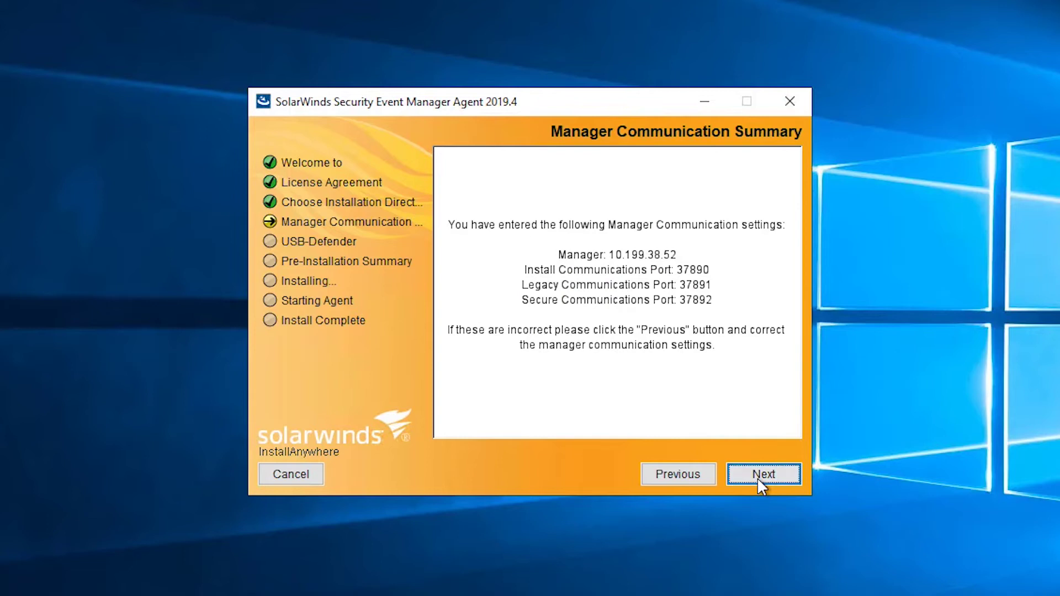
pyautogui.click(756, 477)
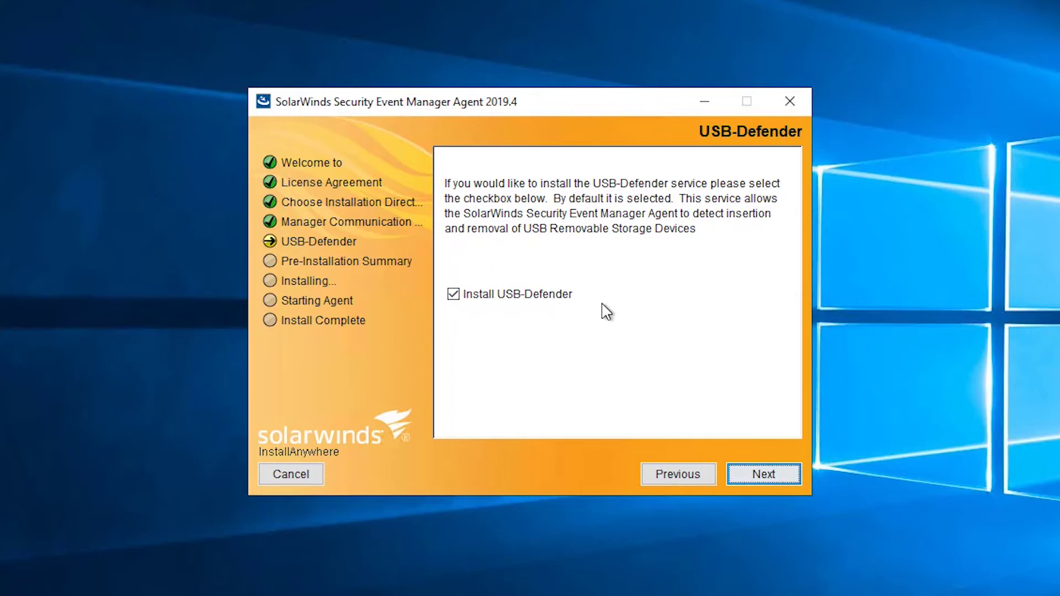
# Uncheck Install USB-Defender and continue to the Pre-Installation Summary
pyautogui.click(572, 299)
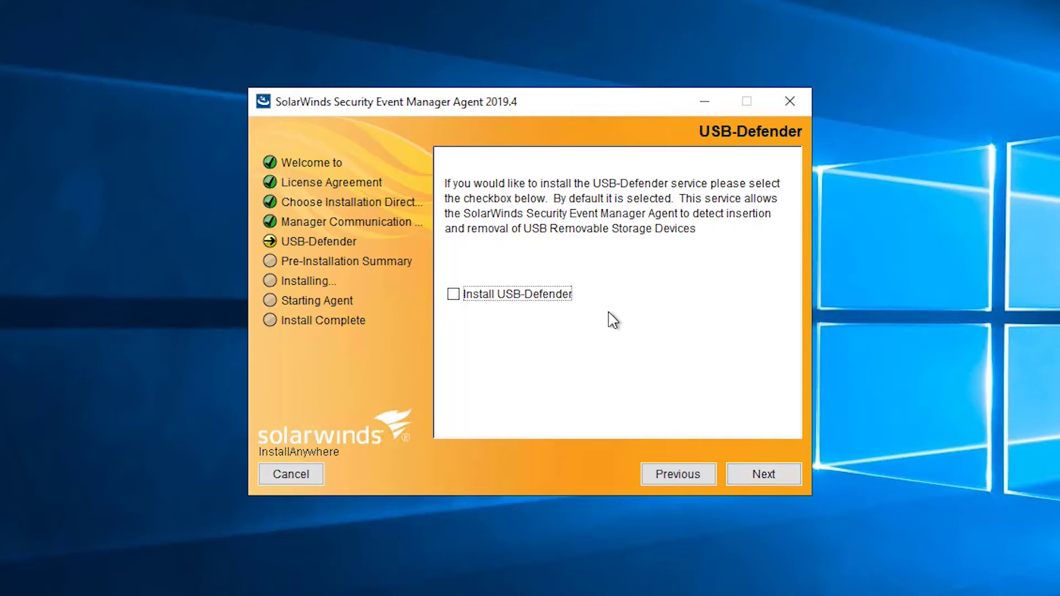
pyautogui.press('Return')
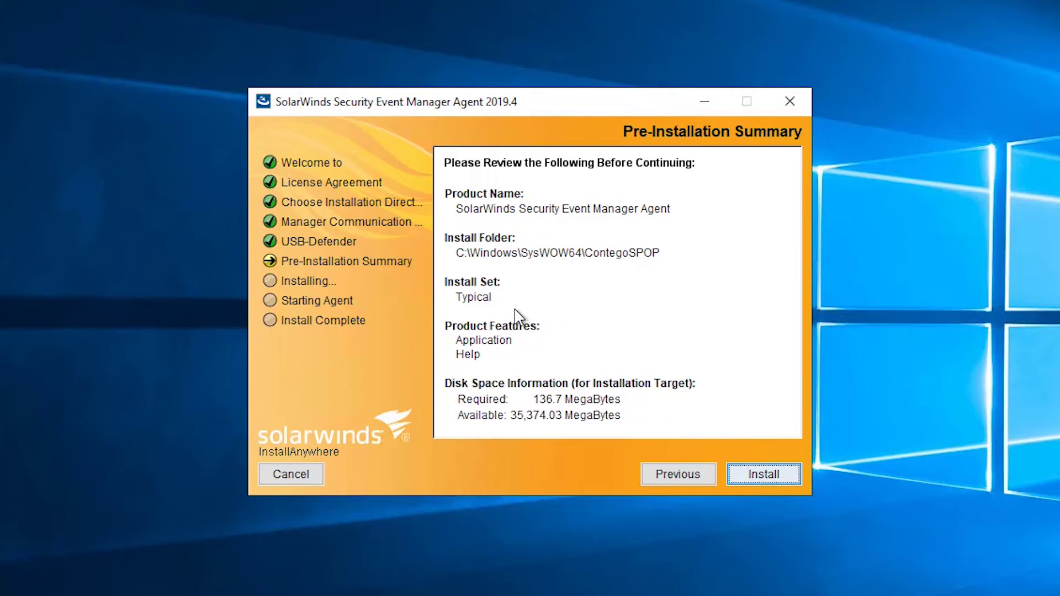
# Install the SEM agent, start its service, review the agent log, and return to the SEM Nodes page
pyautogui.click(761, 474)
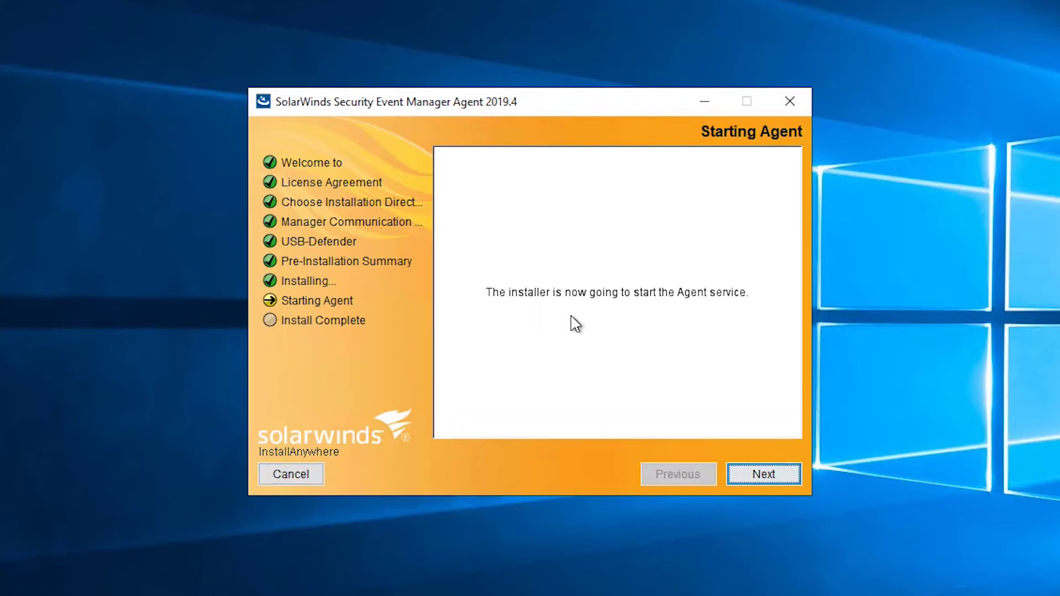
pyautogui.click(764, 473)
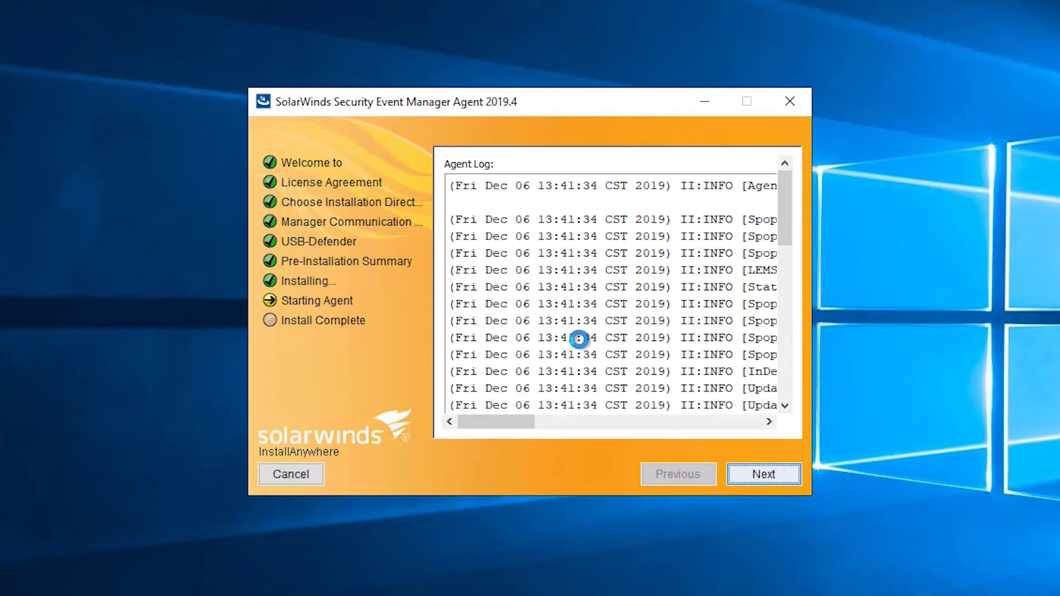
pyautogui.scroll(-3, 779, 360)
pyautogui.scroll(-3, 778, 360)
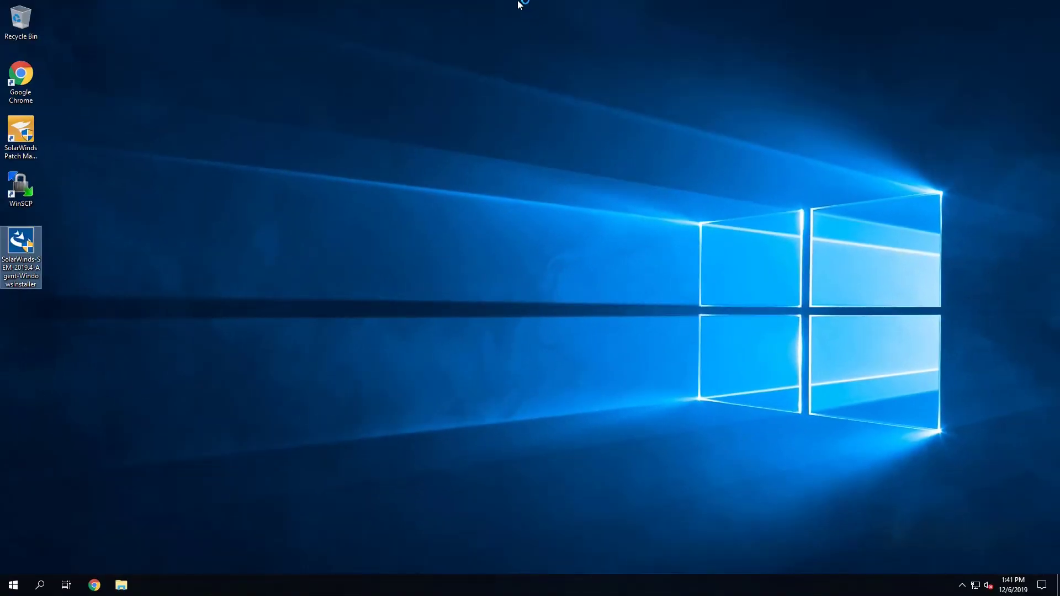
pyautogui.click(641, 8)
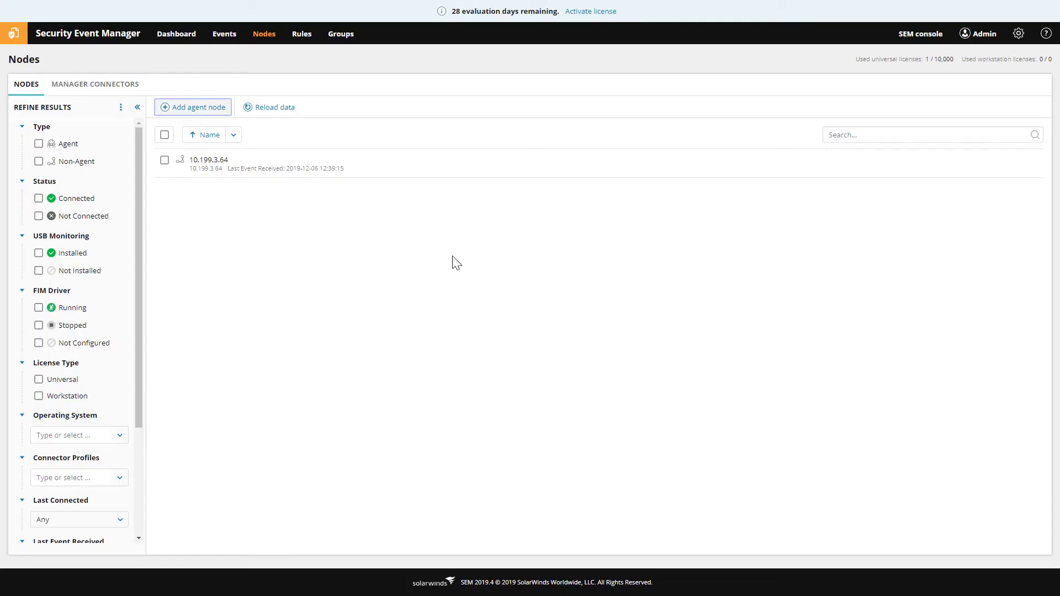
# Reload the node list and select the new Academy-Patch.academy.lab agent node
pyautogui.click(276, 109)
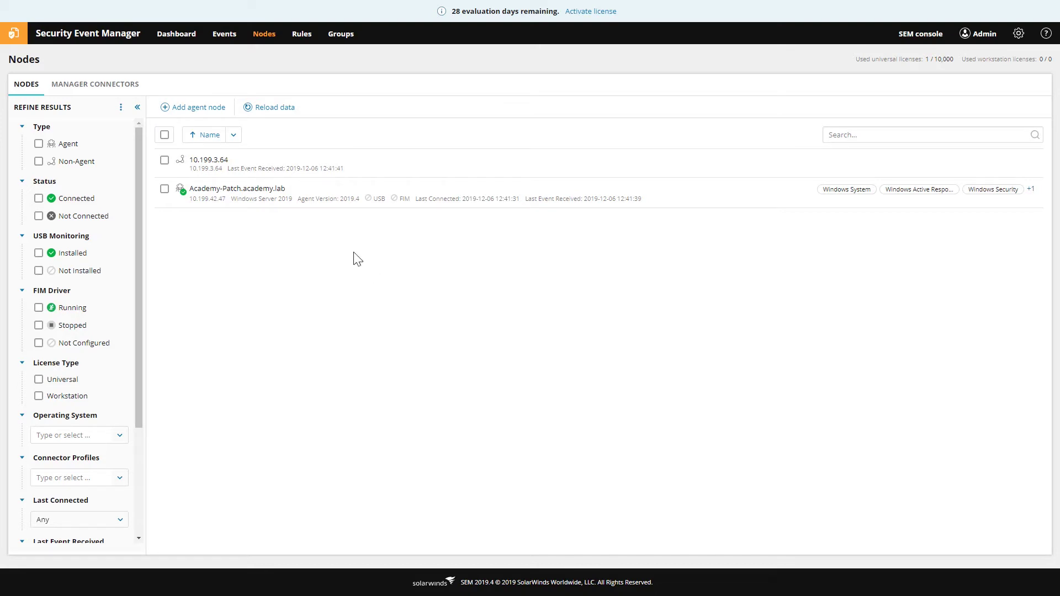
pyautogui.click(165, 188)
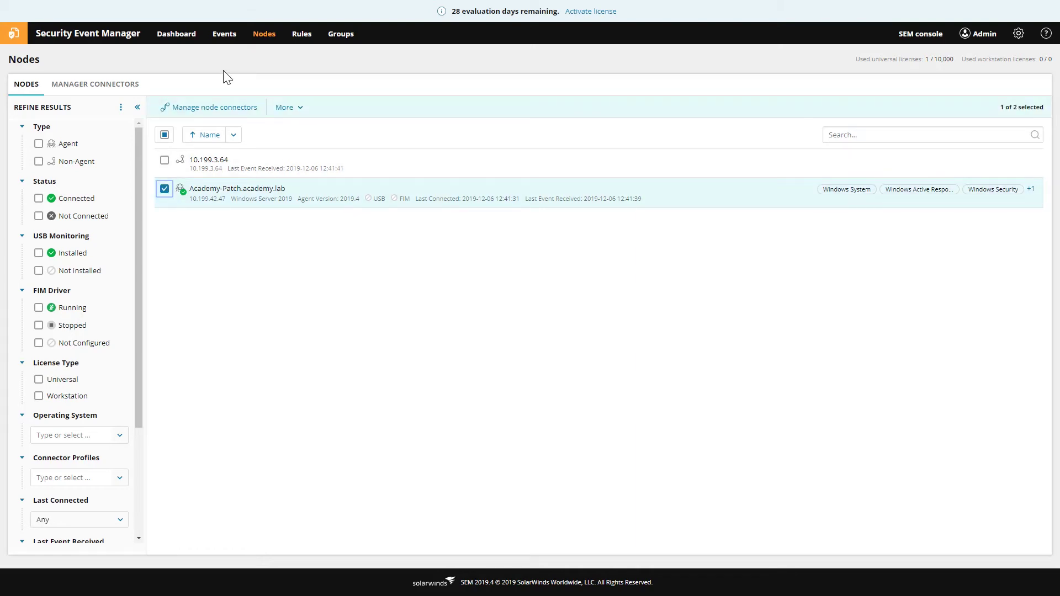
# Tick Academy-Patch.academy.lab and open its Manage connectors page
pyautogui.click(165, 188)
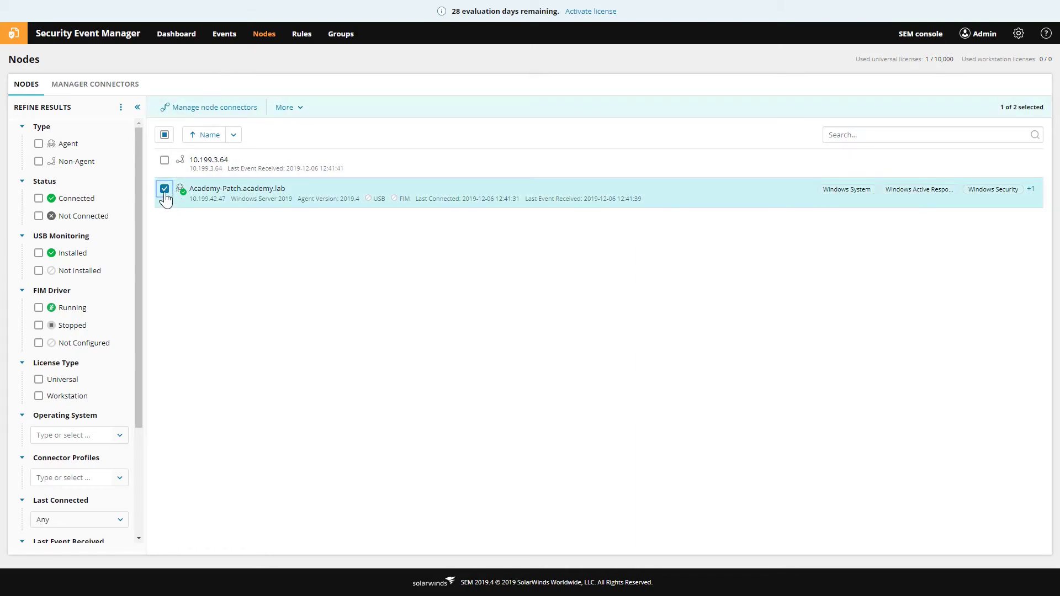
pyautogui.click(221, 111)
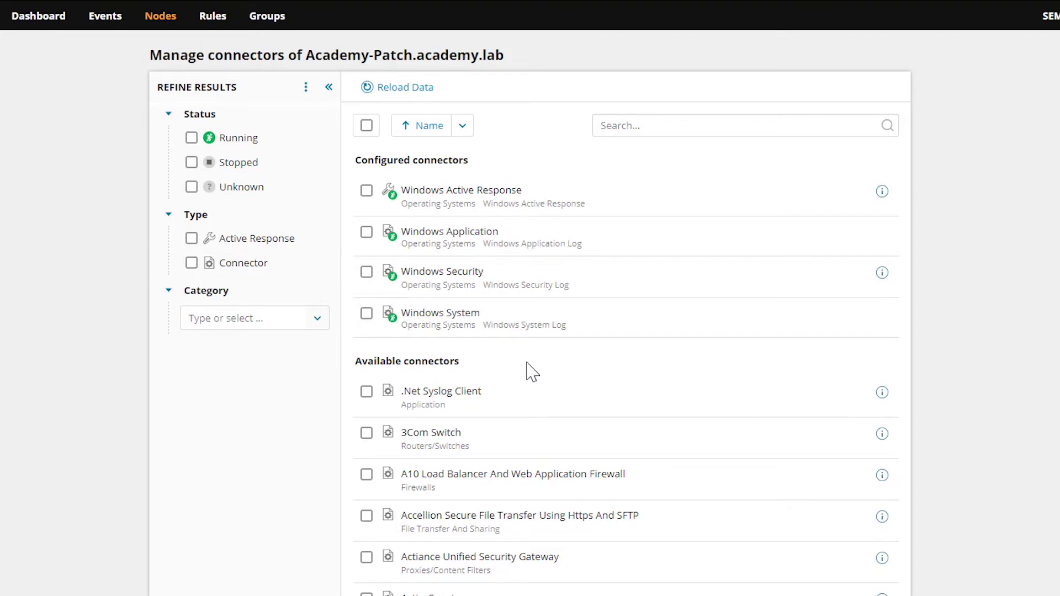
pyautogui.click(625, 129)
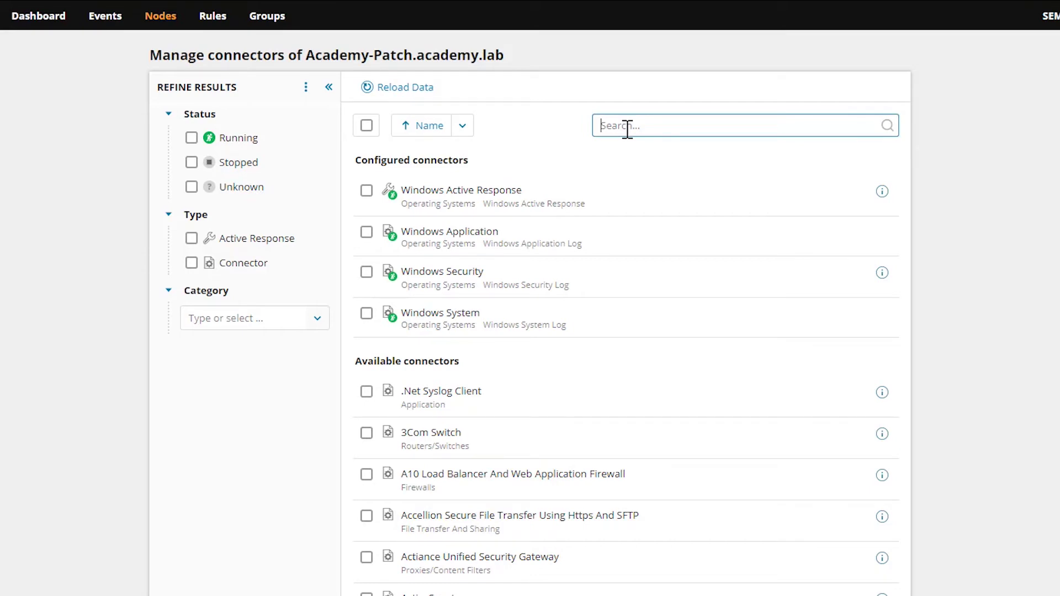
# Search connectors for 'dns' and choose to add the Windows DNS Traffic Log connector
pyautogui.write('dns')
pyautogui.press('Return')
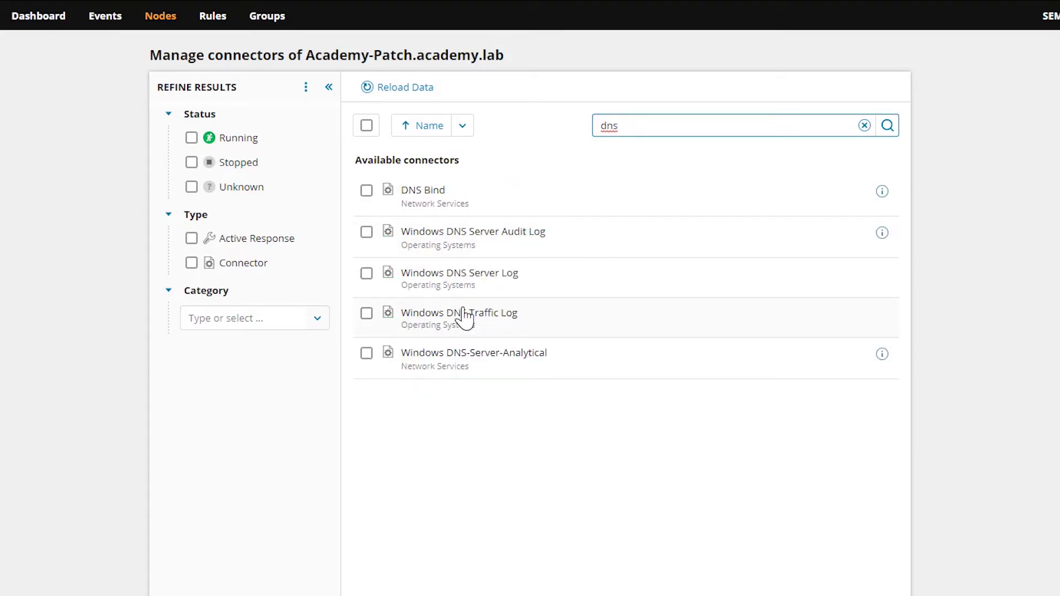
pyautogui.click(366, 313)
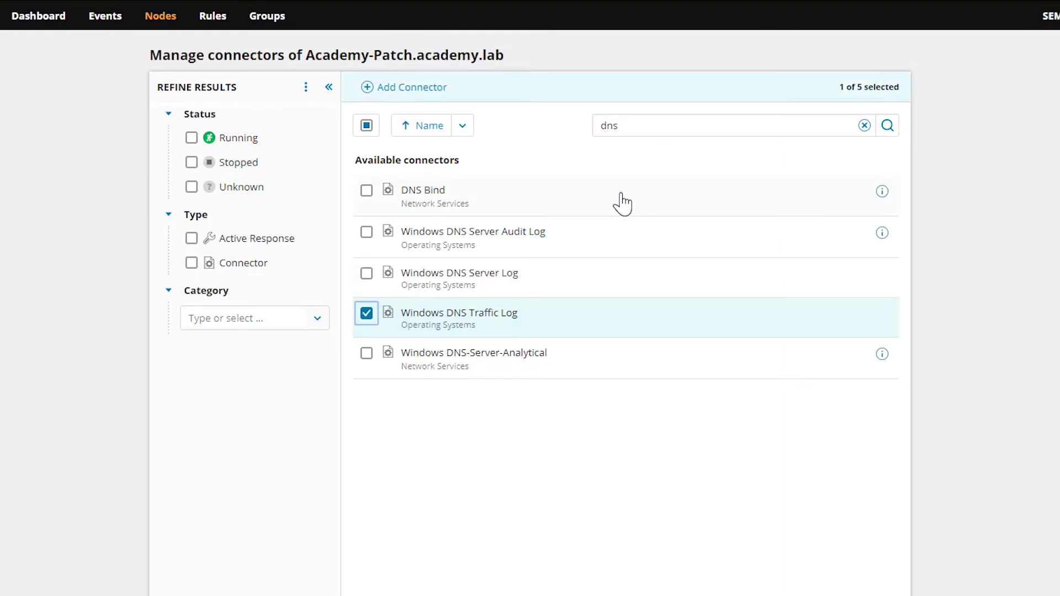
pyautogui.click(407, 89)
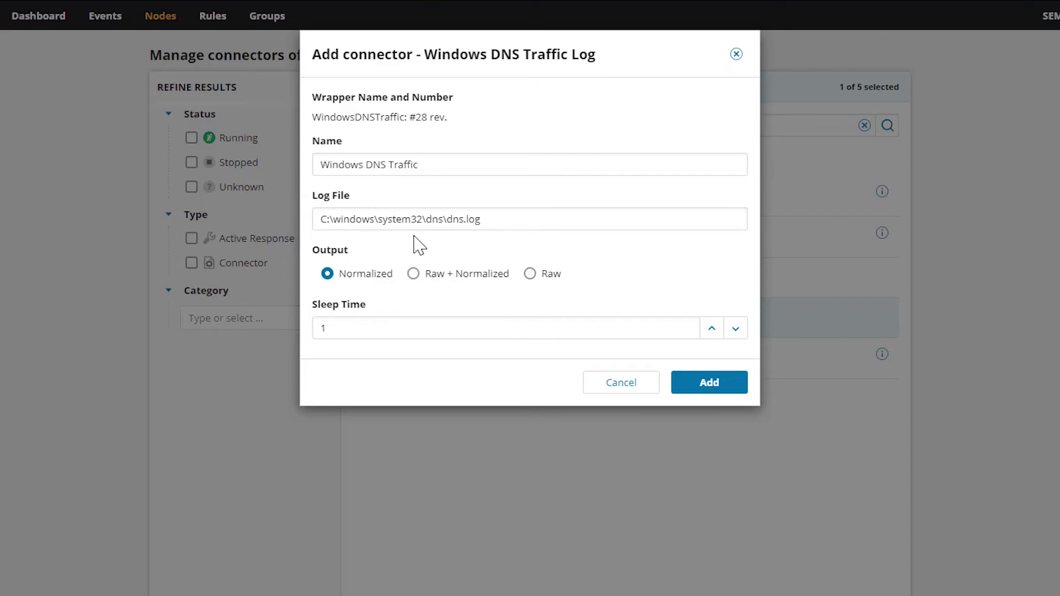
# Confirm the Log File path C:\windows\system32\dns\dns.log and create the connector
pyautogui.moveTo(522, 220); pyautogui.dragTo(301, 220)
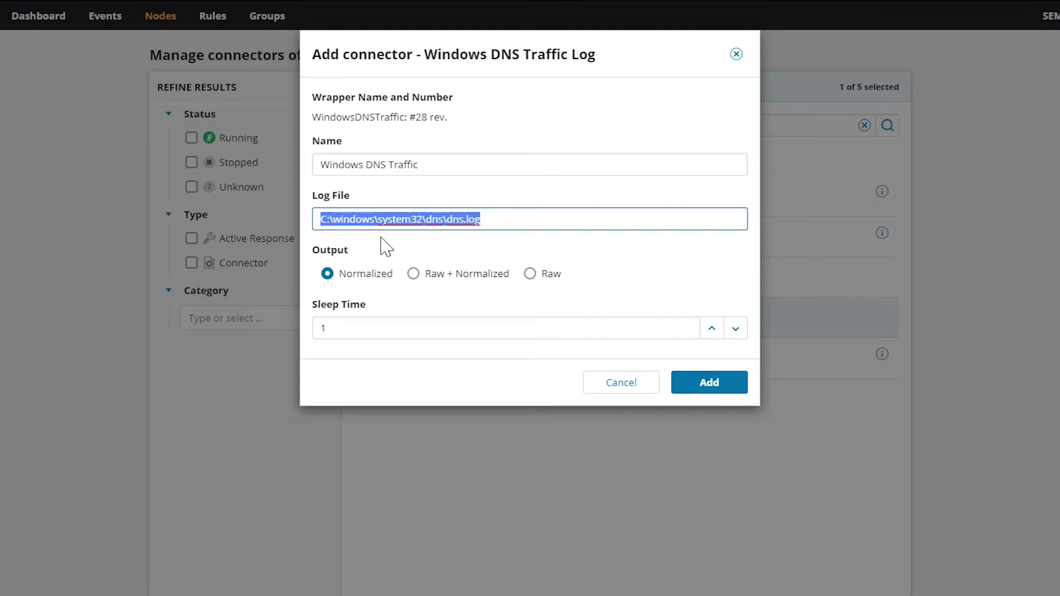
pyautogui.click(413, 243)
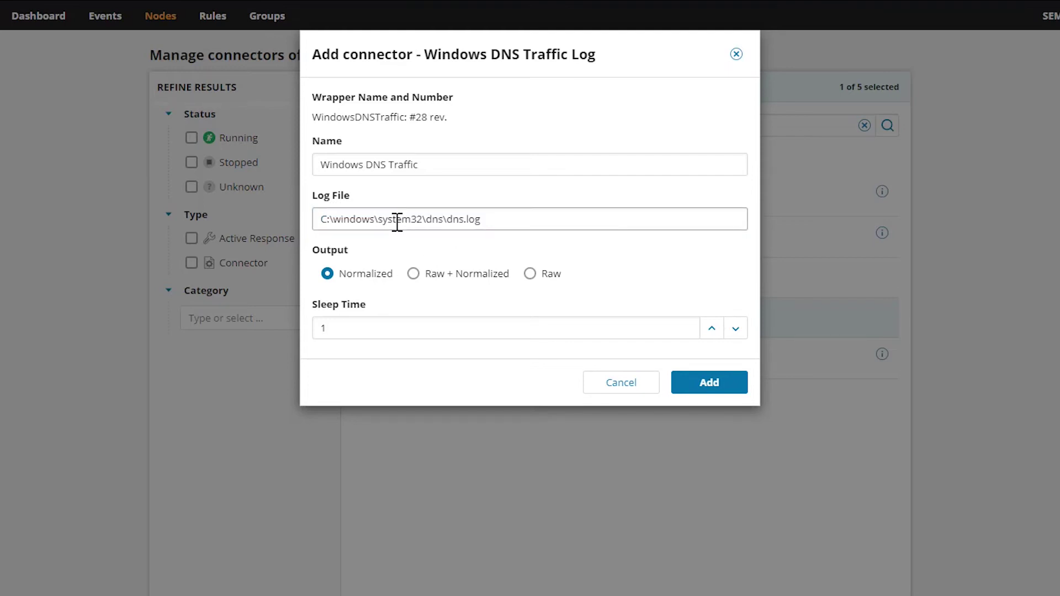
pyautogui.click(513, 219)
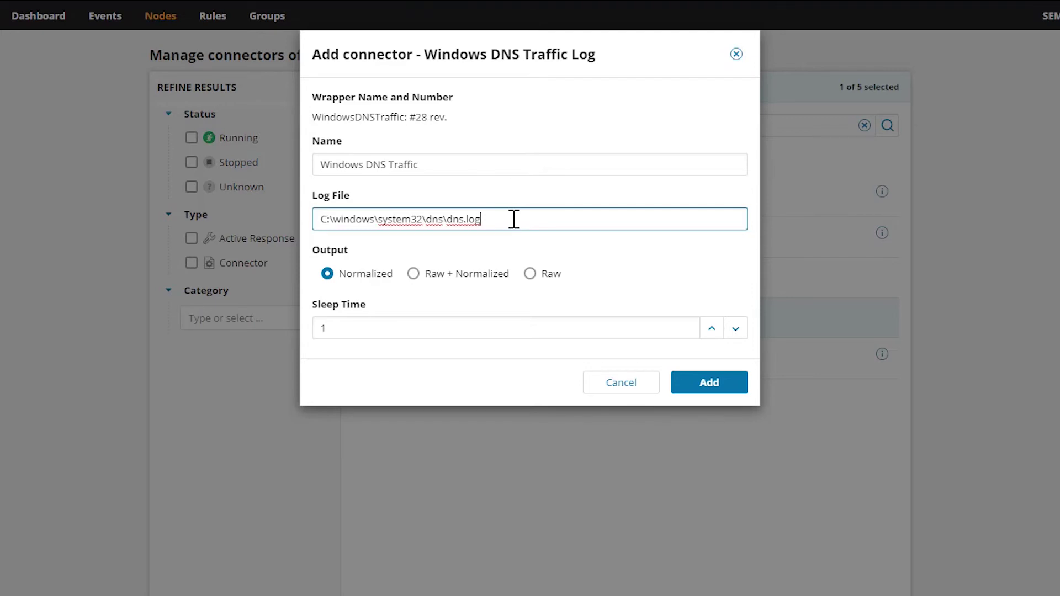
pyautogui.moveTo(321, 219); pyautogui.dragTo(452, 222)
pyautogui.click(518, 216)
pyautogui.moveTo(508, 222); pyautogui.dragTo(300, 215)
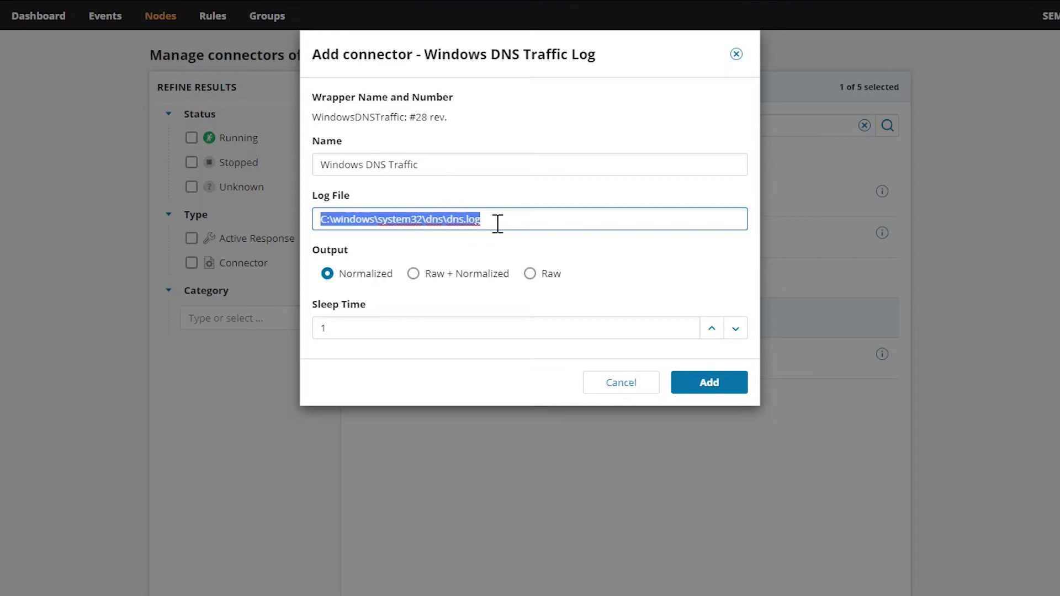
pyautogui.click(557, 227)
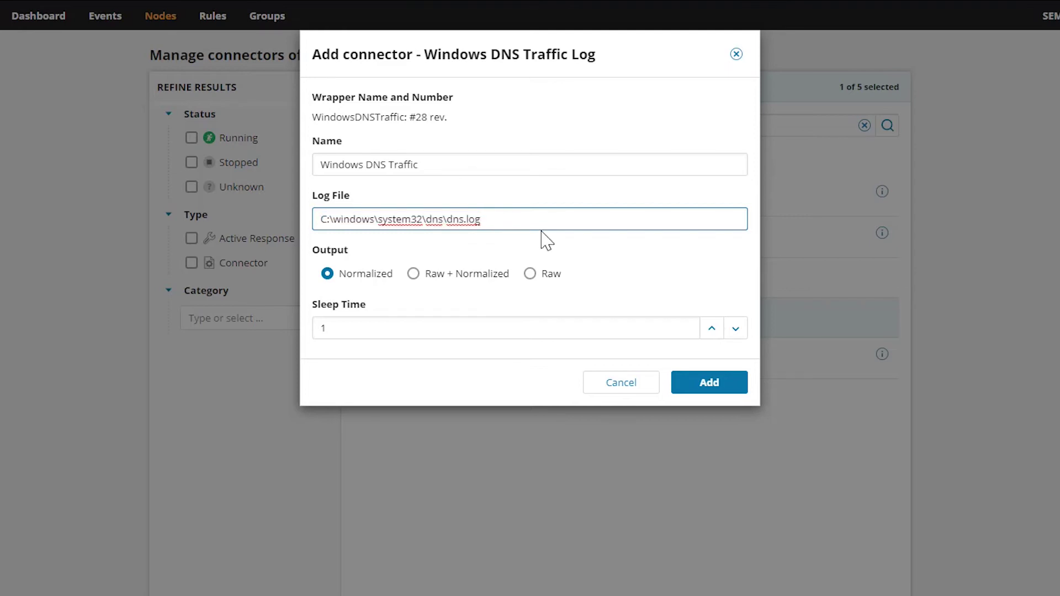
pyautogui.click(714, 387)
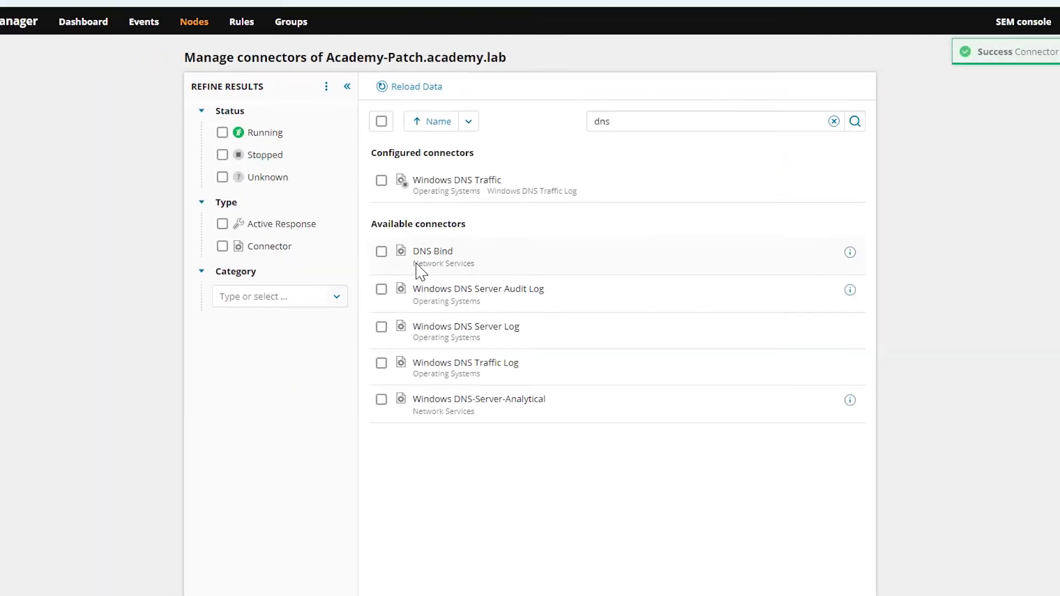
# Start the Windows DNS Traffic connector and go back to the Nodes list
pyautogui.click(381, 180)
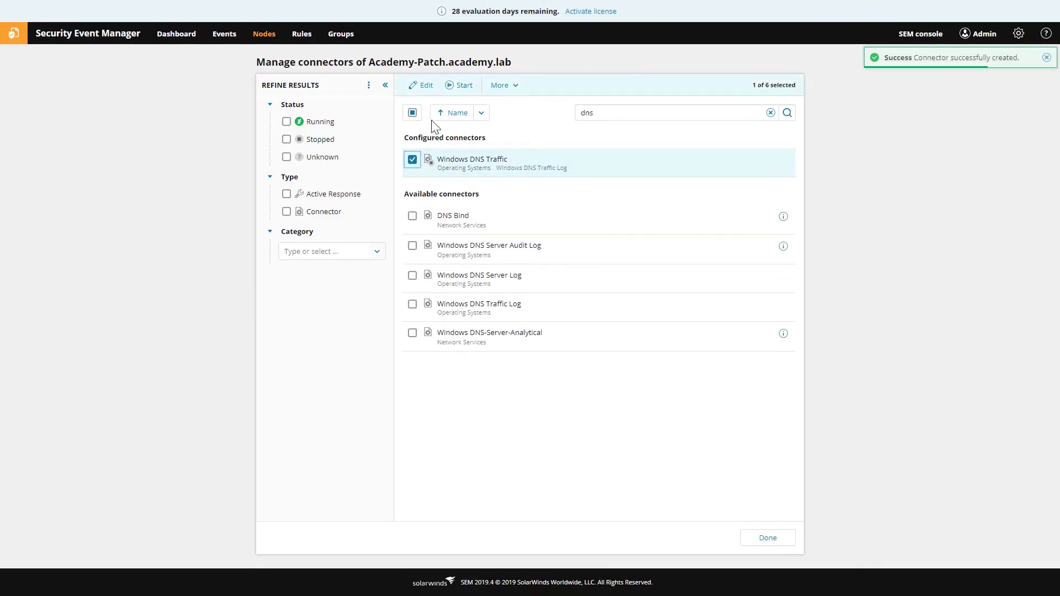
pyautogui.click(457, 86)
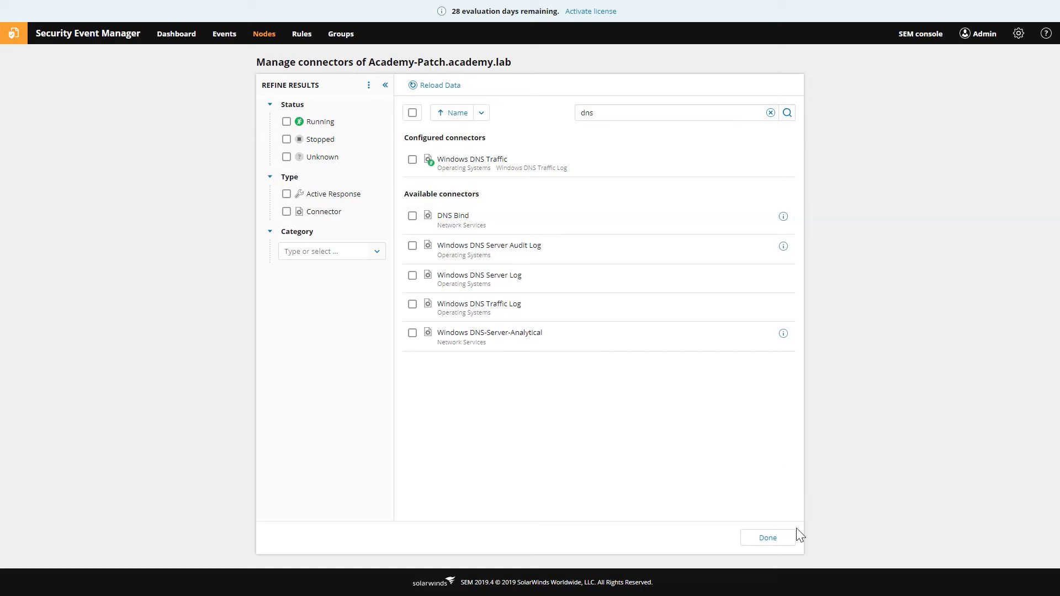
pyautogui.click(773, 538)
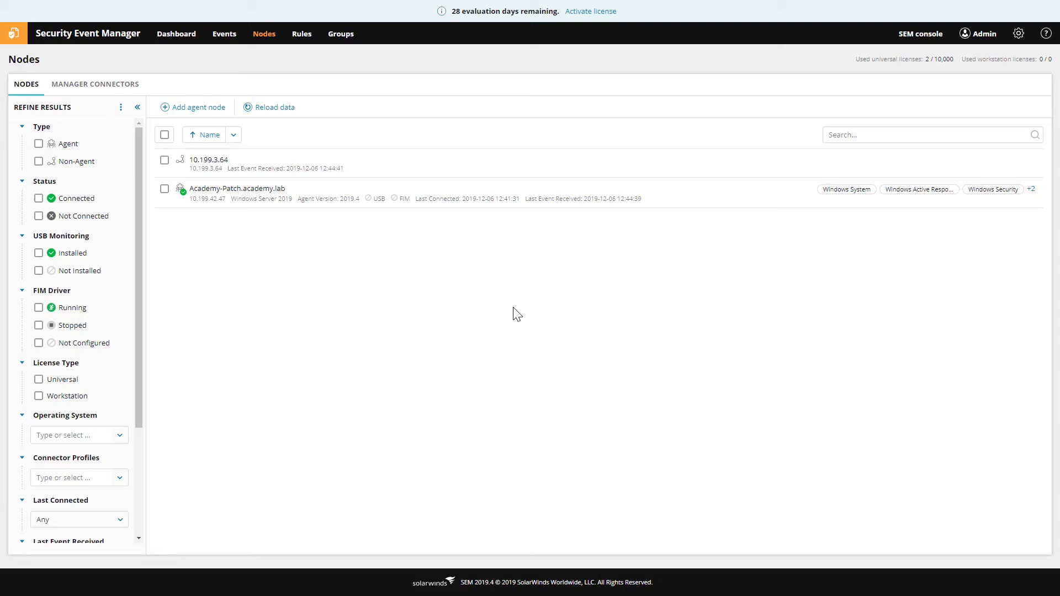
# Switch to the Manager Connectors tab listing Cisco ASA and IOS, ManagerMonitor and SWLEM Reports
pyautogui.click(106, 84)
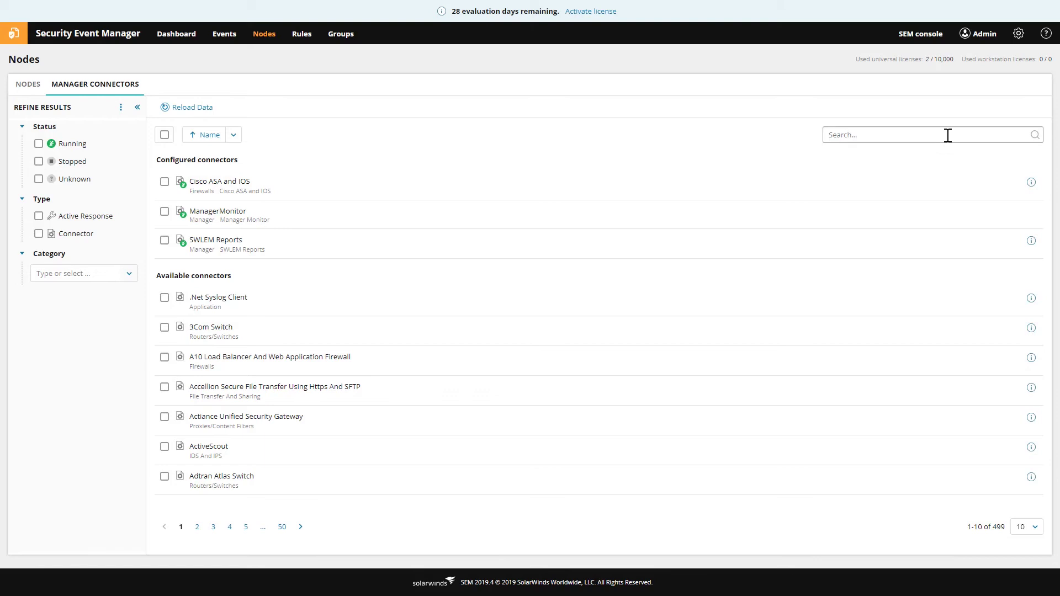
pyautogui.click(866, 138)
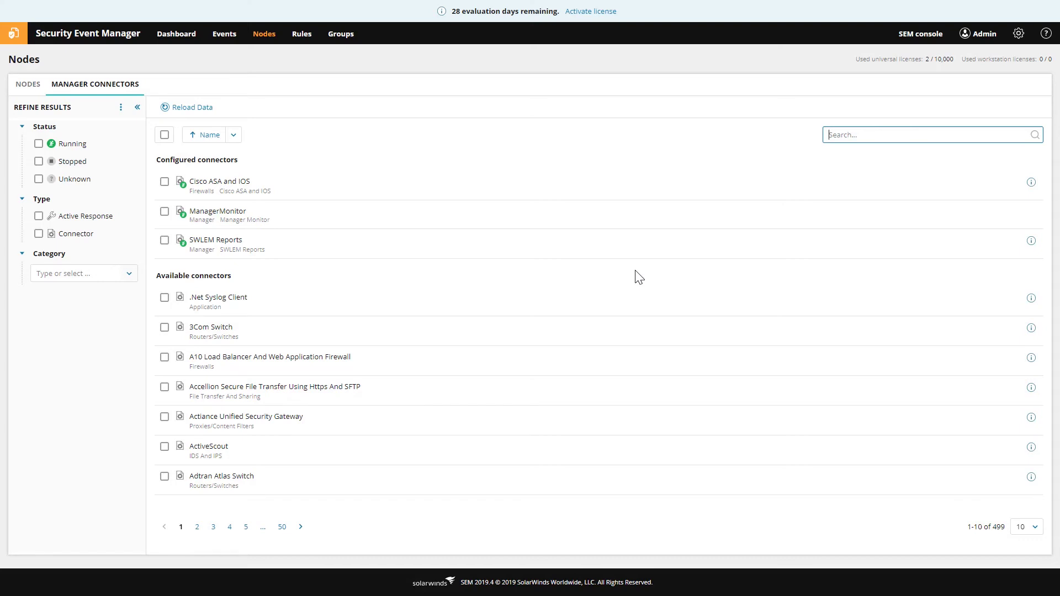
# Filter connectors by 'cisco' to 31 matches and show 100 rows per page
pyautogui.write('cisco')
pyautogui.press('Return')
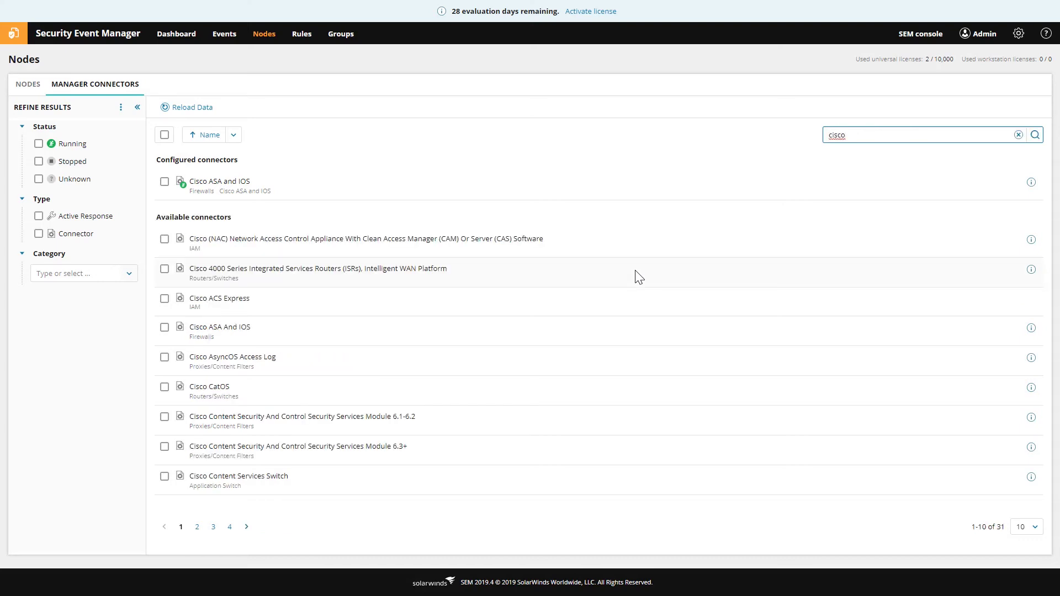
pyautogui.click(1025, 527)
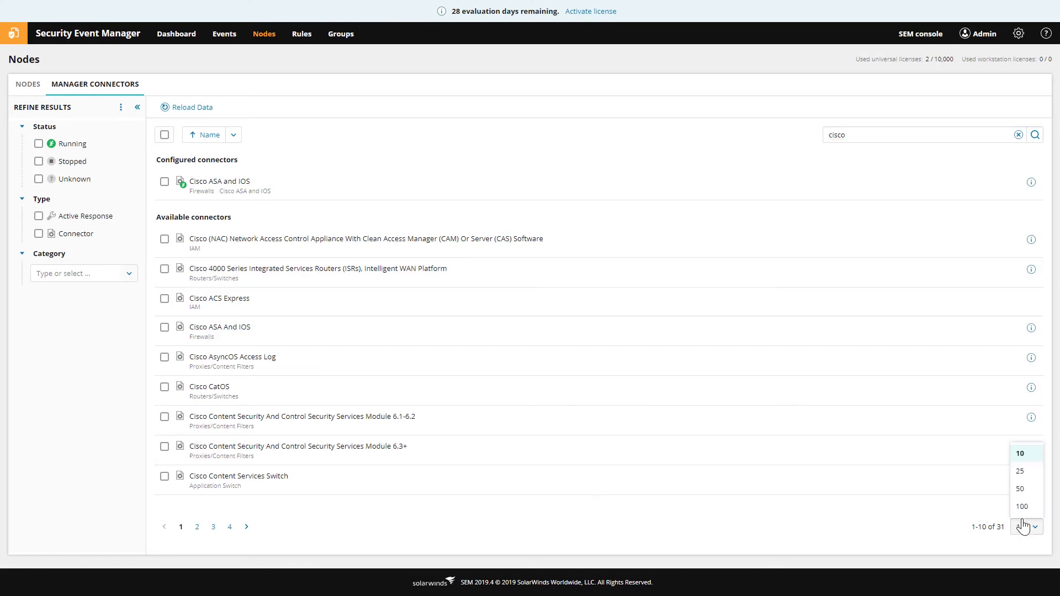
pyautogui.click(1028, 510)
pyautogui.scroll(-5, 474, 337)
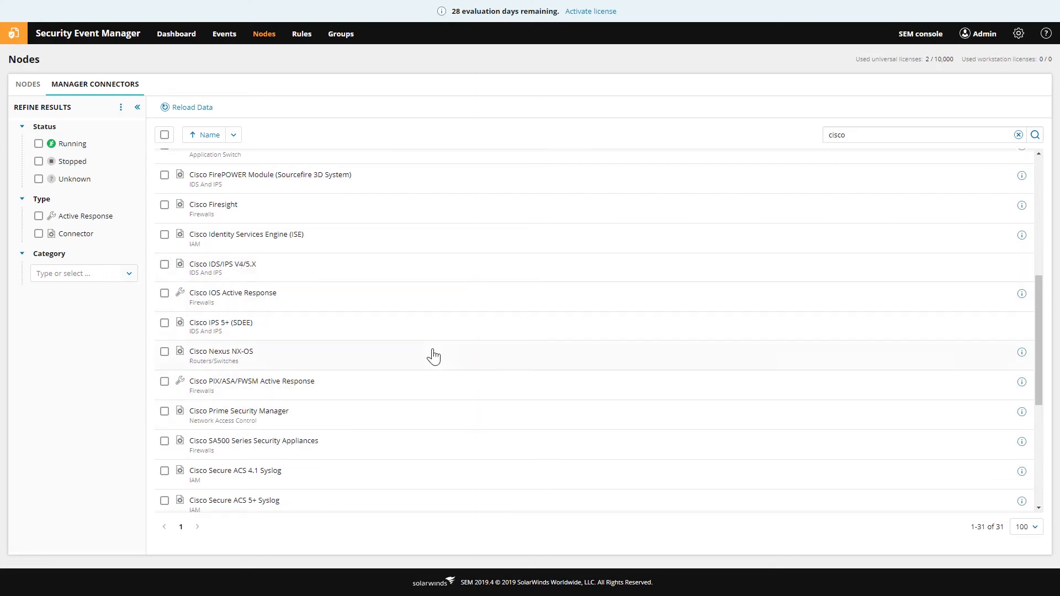
pyautogui.scroll(-1, 429, 367)
pyautogui.scroll(-3, 430, 369)
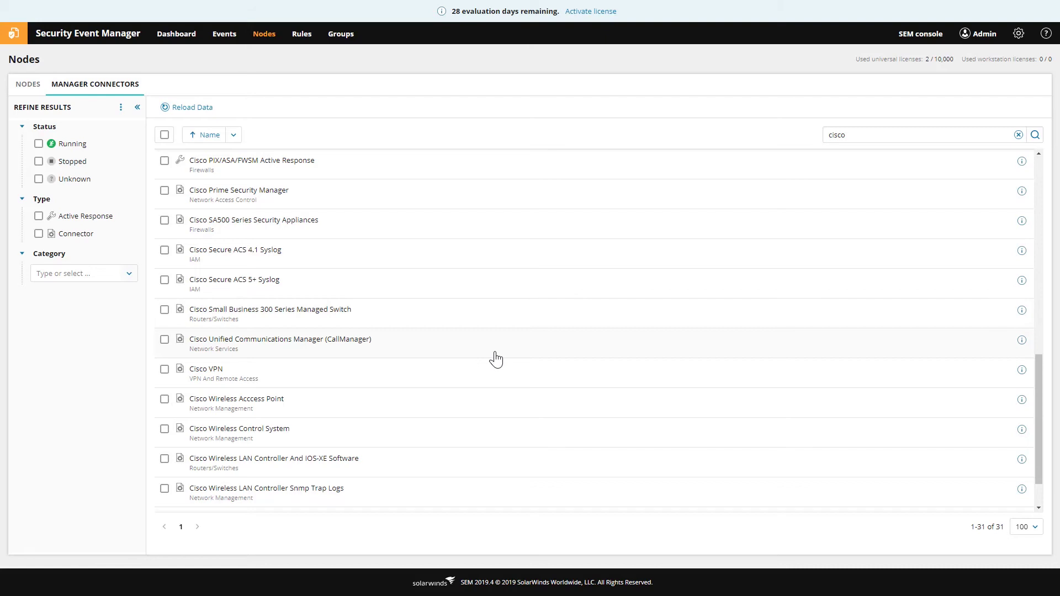
pyautogui.scroll(12, 496, 359)
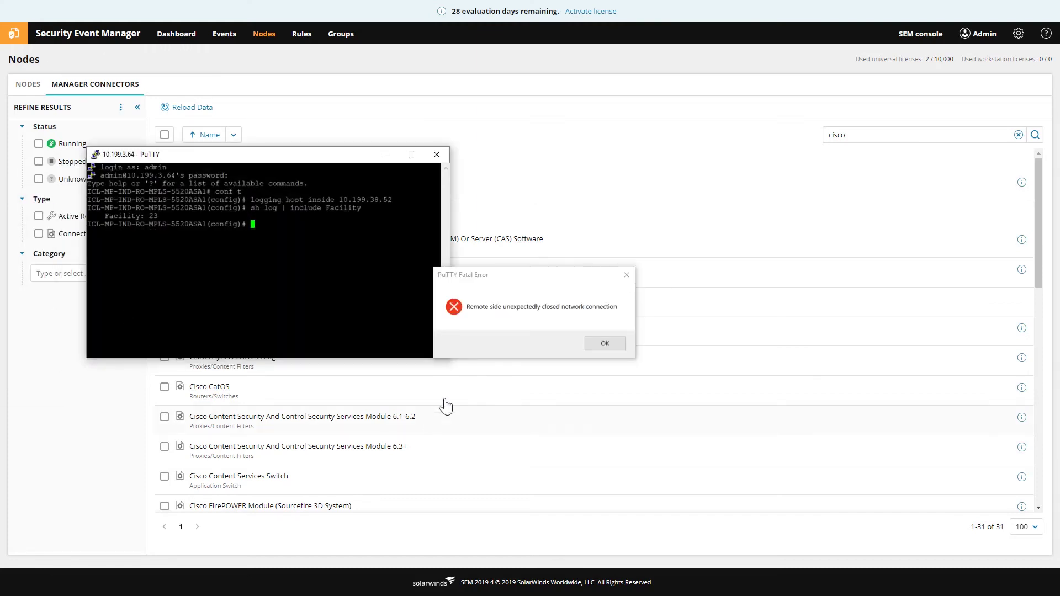
# Dismiss the Fatal Error and replace the dropped PuTTY session with a new one to 10.199.38.52
pyautogui.click(608, 343)
pyautogui.rightClick(330, 154)
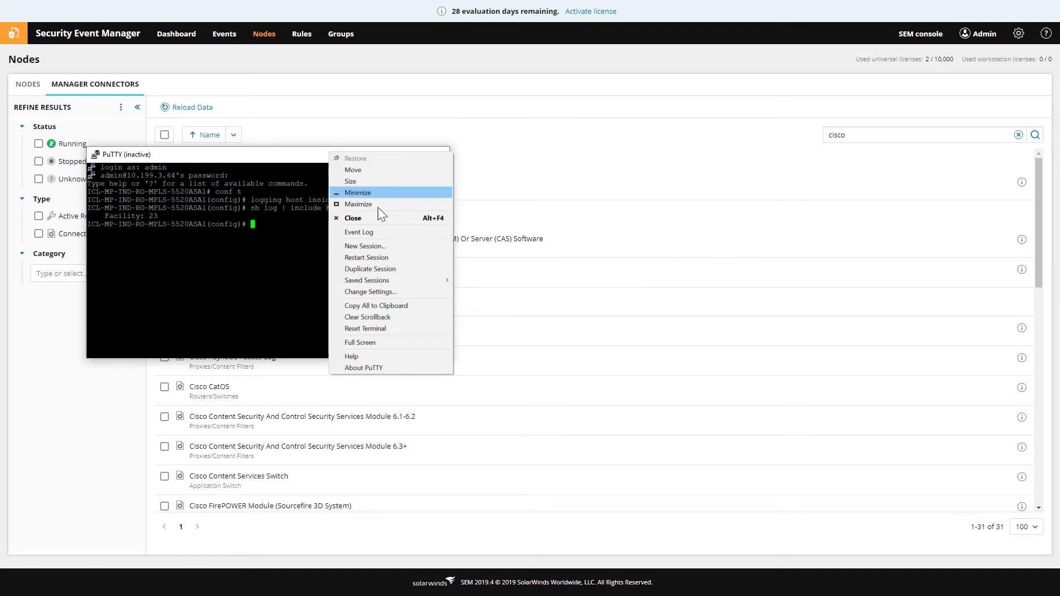
pyautogui.click(368, 245)
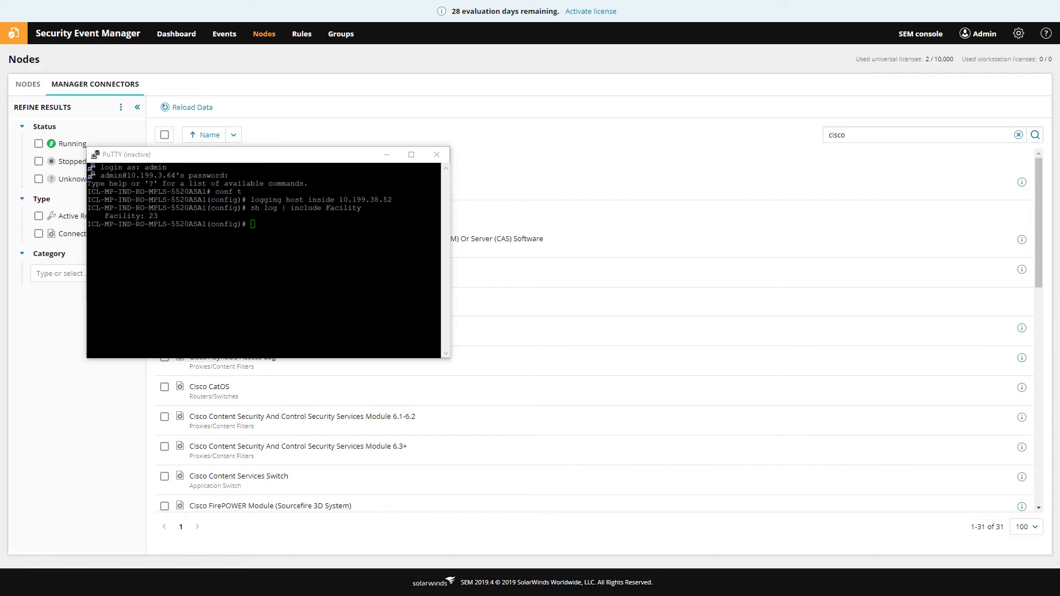
pyautogui.moveTo(21, 31); pyautogui.dragTo(307, 188)
pyautogui.click(436, 164)
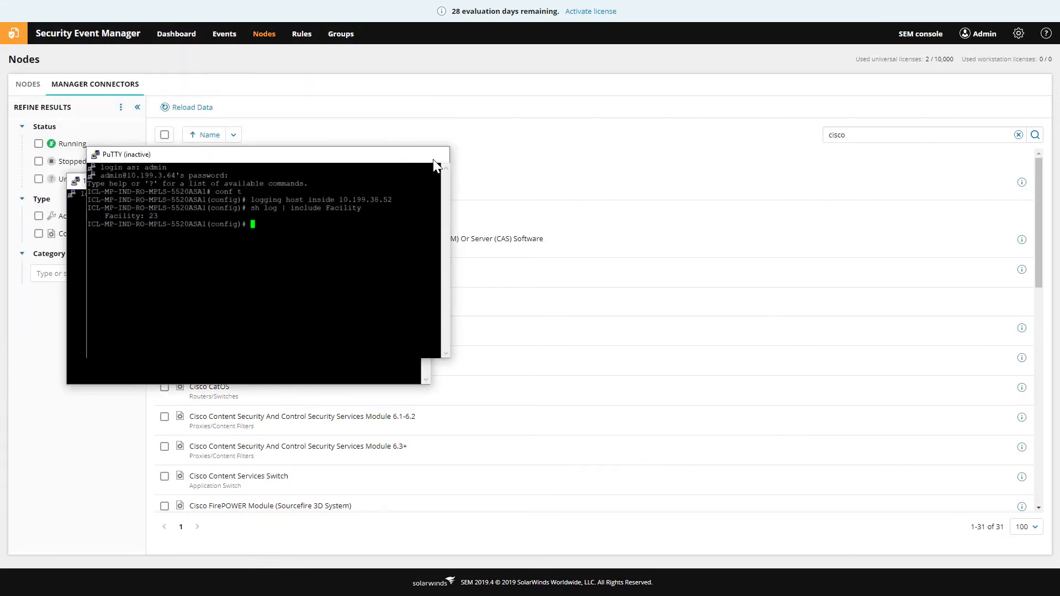
pyautogui.click(442, 155)
# Log in as cmc with the password and enlarge the terminal window
pyautogui.write('cmc')
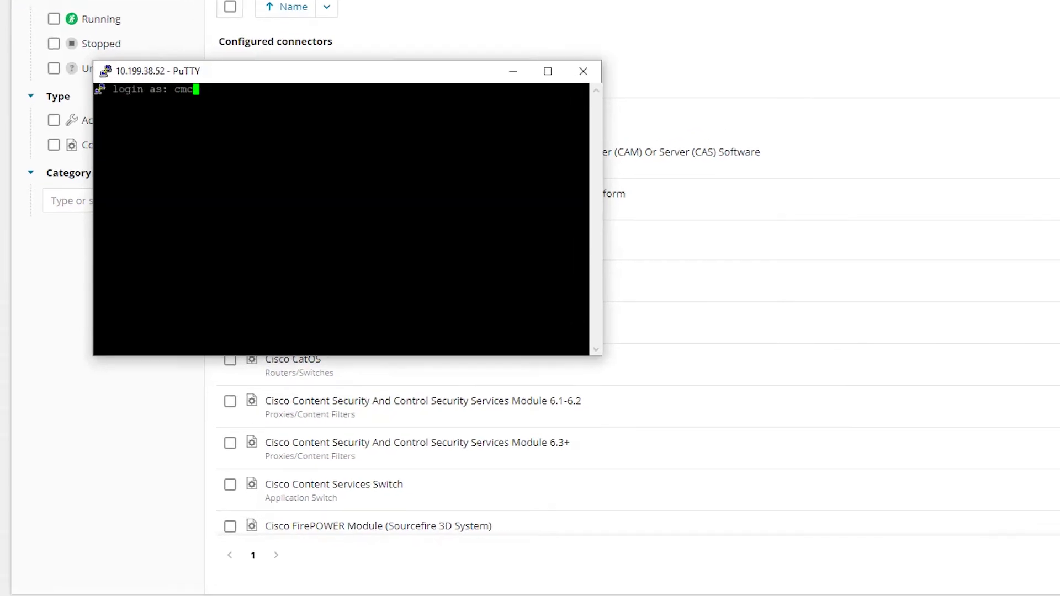
pyautogui.press('Return')
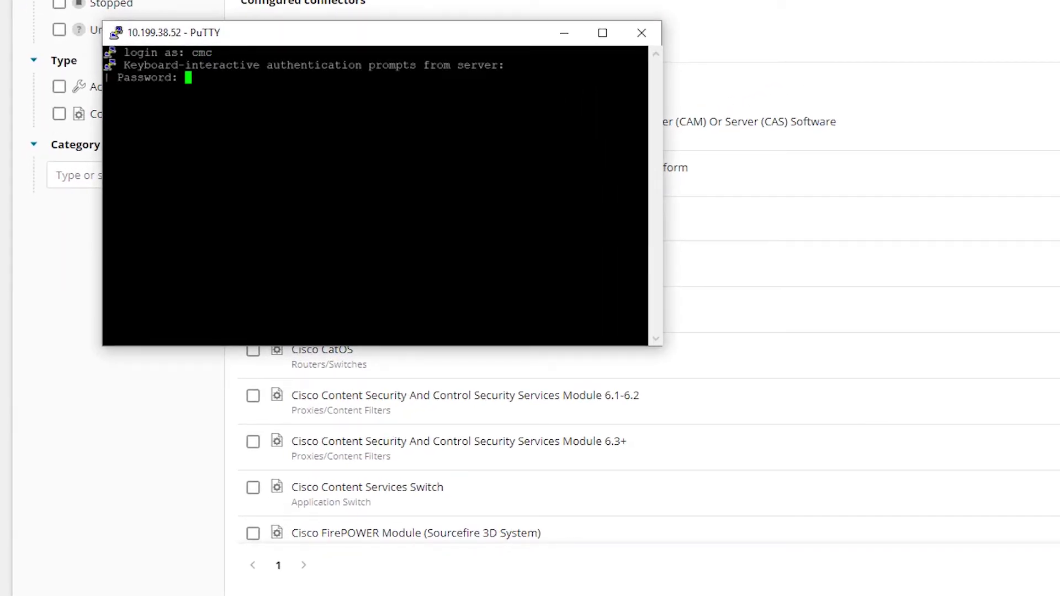
pyautogui.press('Return')
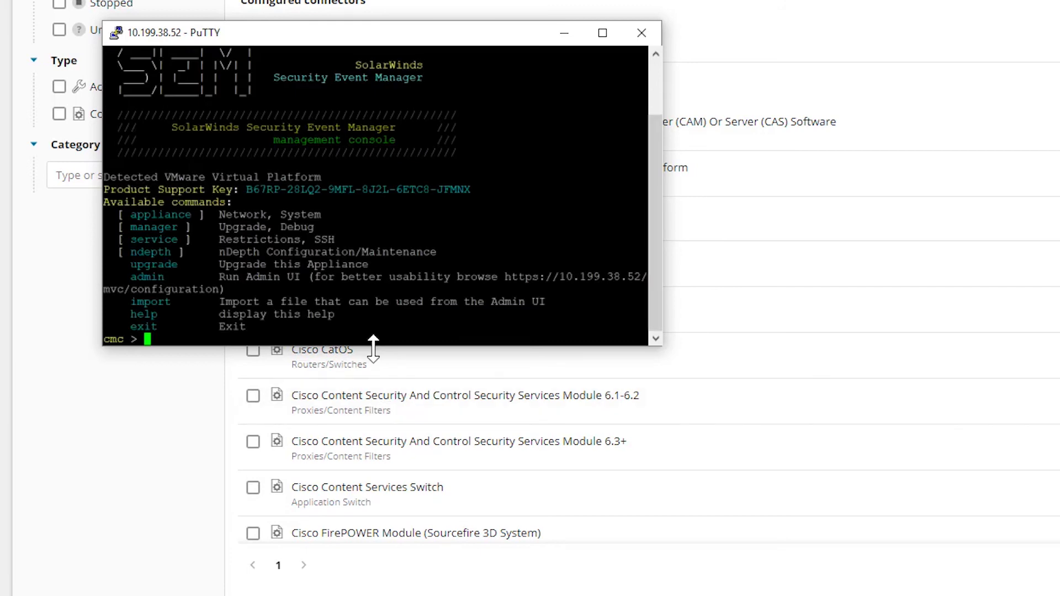
pyautogui.moveTo(373, 346); pyautogui.dragTo(373, 557)
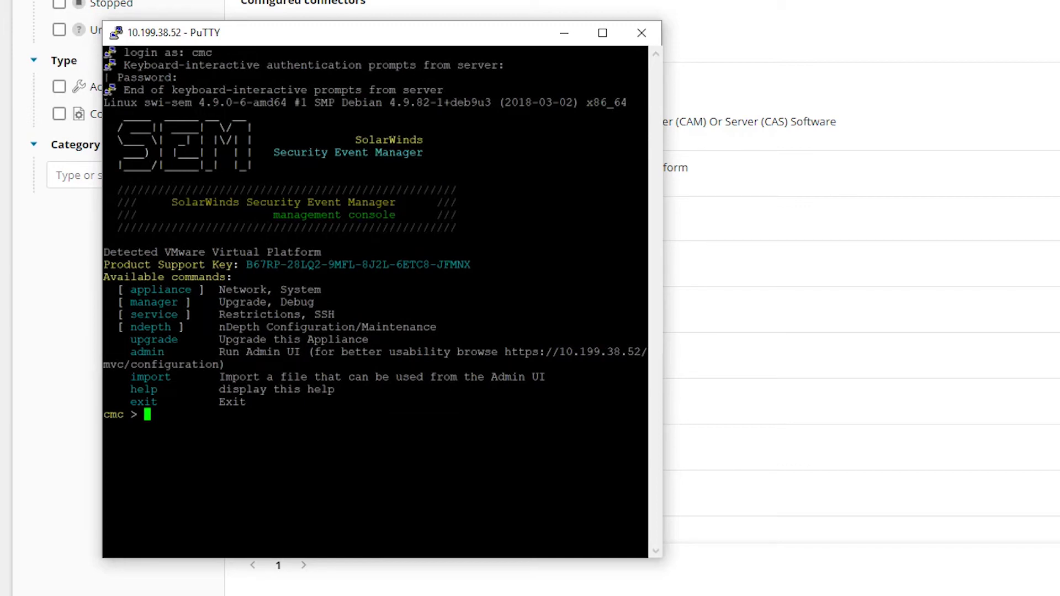
pyautogui.write('appliance')
# Run checklogs in the appliance menu and select log 19, Syslog local7 (480K)
pyautogui.press('Return')
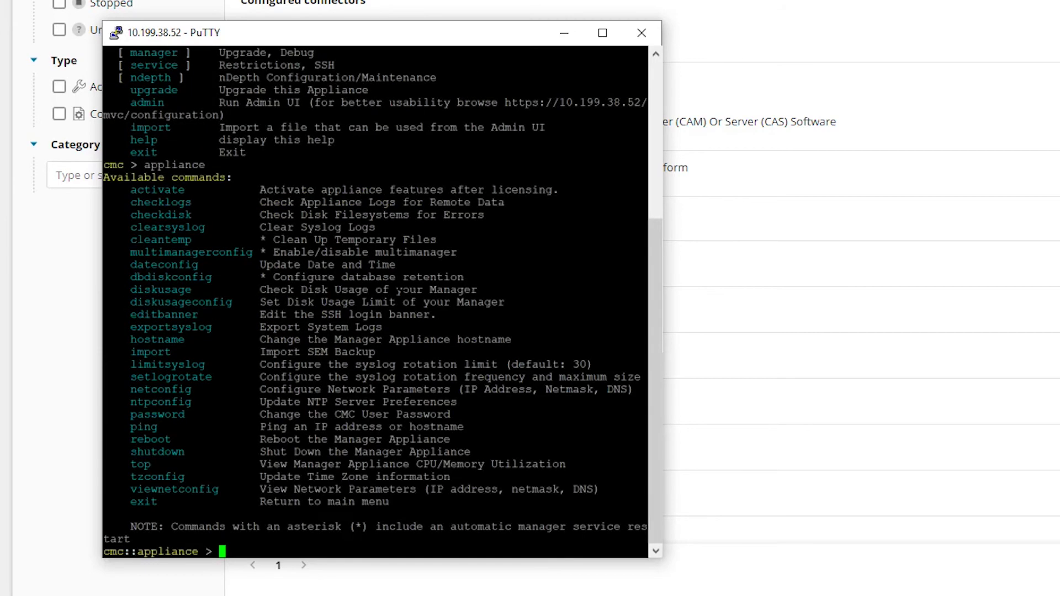
pyautogui.write('checklogs')
pyautogui.press('Return')
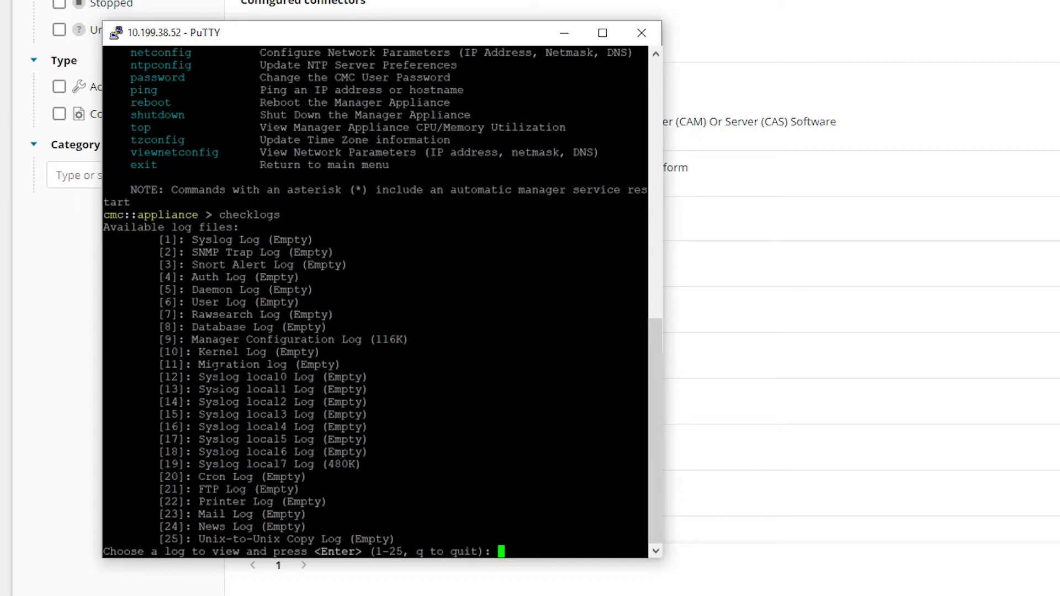
pyautogui.moveTo(198, 381); pyautogui.dragTo(411, 441)
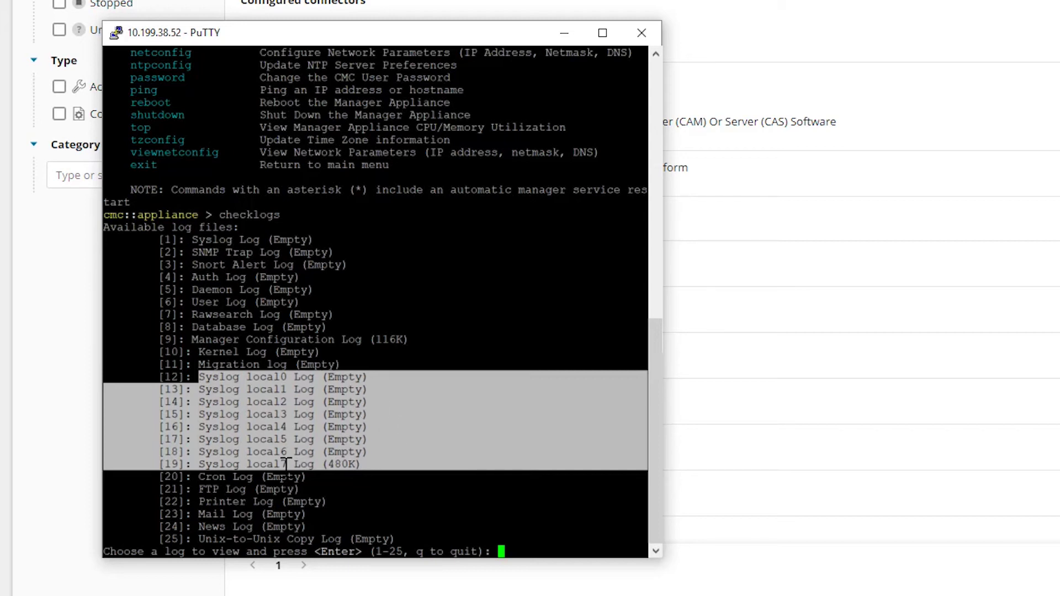
pyautogui.click(248, 451)
pyautogui.moveTo(247, 464); pyautogui.dragTo(362, 464)
pyautogui.click(362, 465)
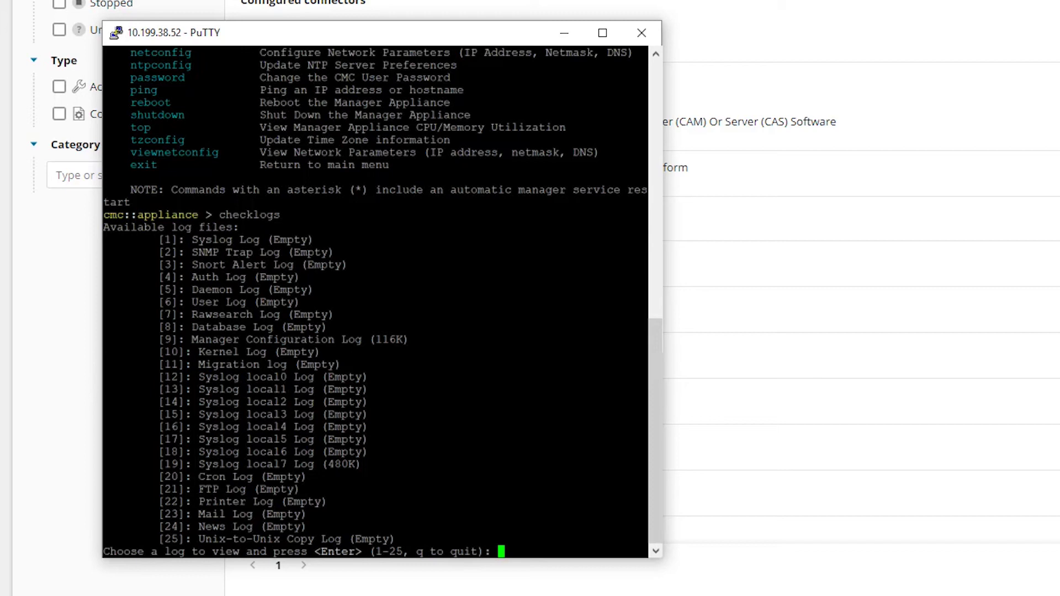
pyautogui.write('19')
pyautogui.press('Return')
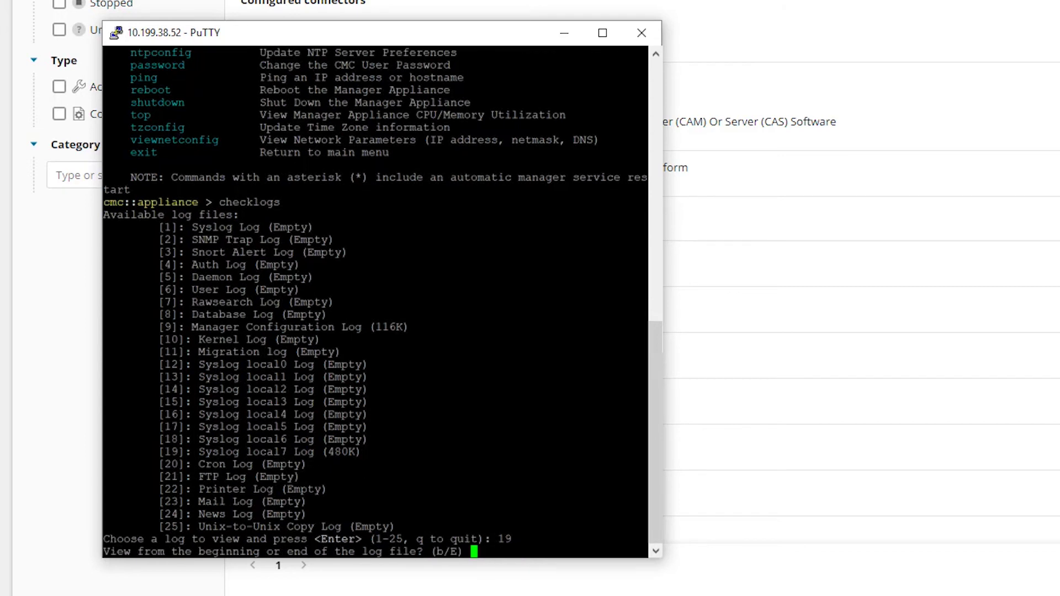
# Show the last 500 local7 log lines, check the ASA entries from 10.199.3.64, then quit
pyautogui.press('Return')
pyautogui.press('Return')
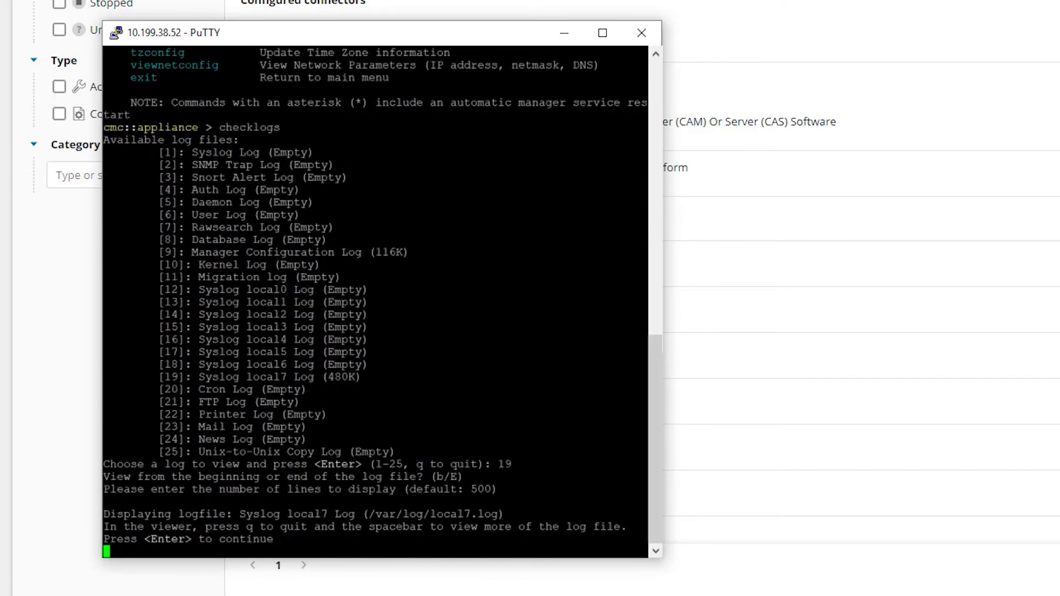
pyautogui.press('Return')
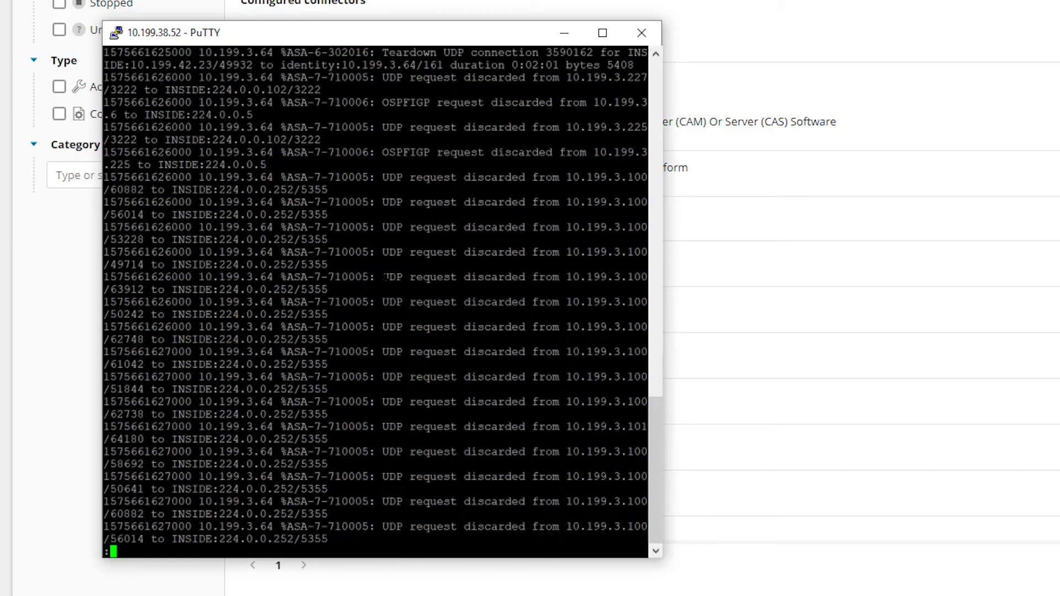
pyautogui.moveTo(274, 377); pyautogui.dragTo(323, 377)
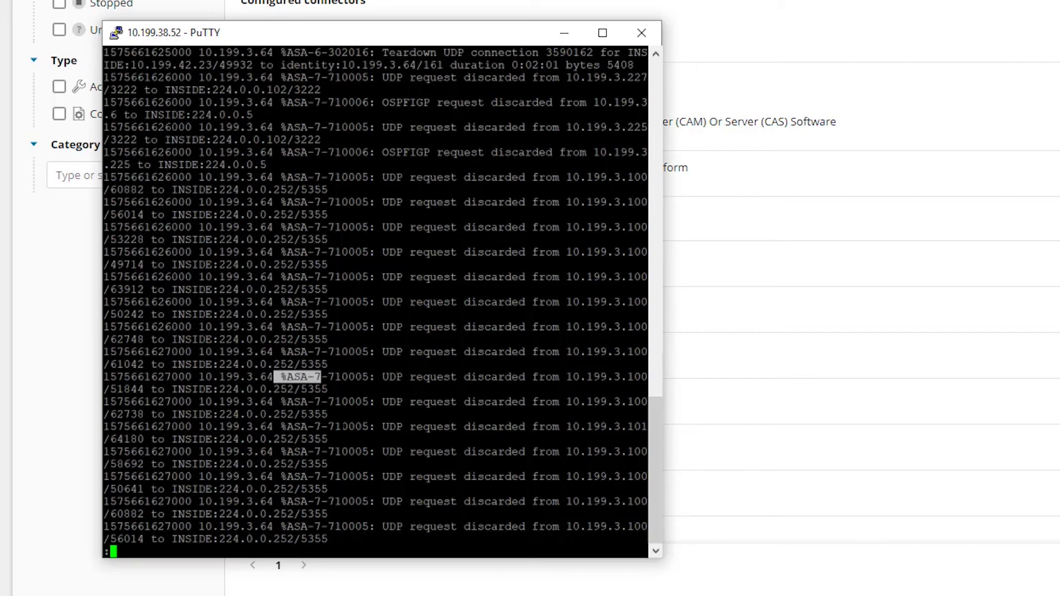
pyautogui.click(276, 513)
pyautogui.moveTo(193, 527); pyautogui.dragTo(280, 527)
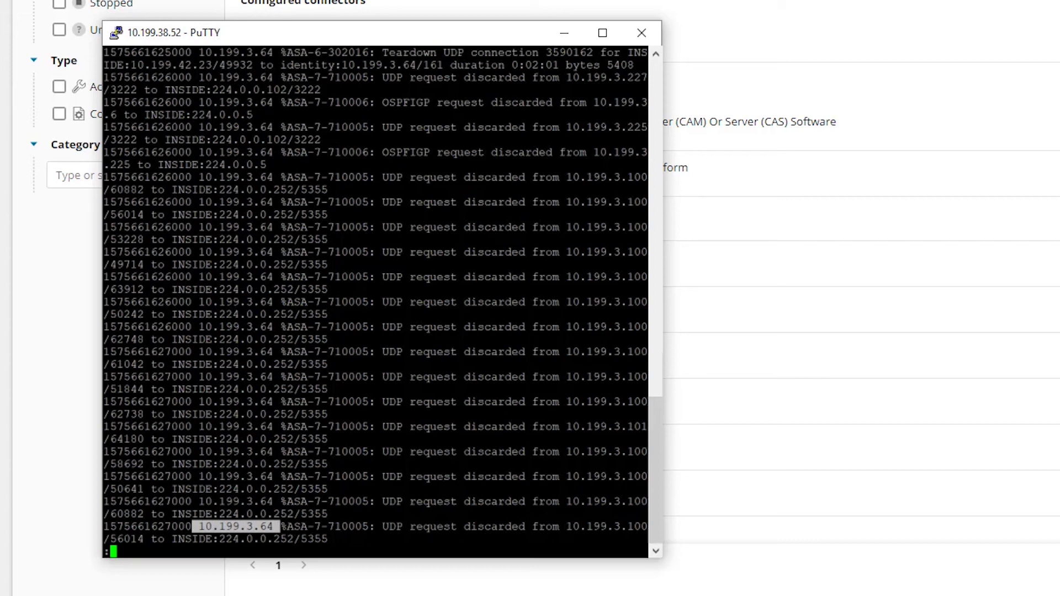
pyautogui.press('q')
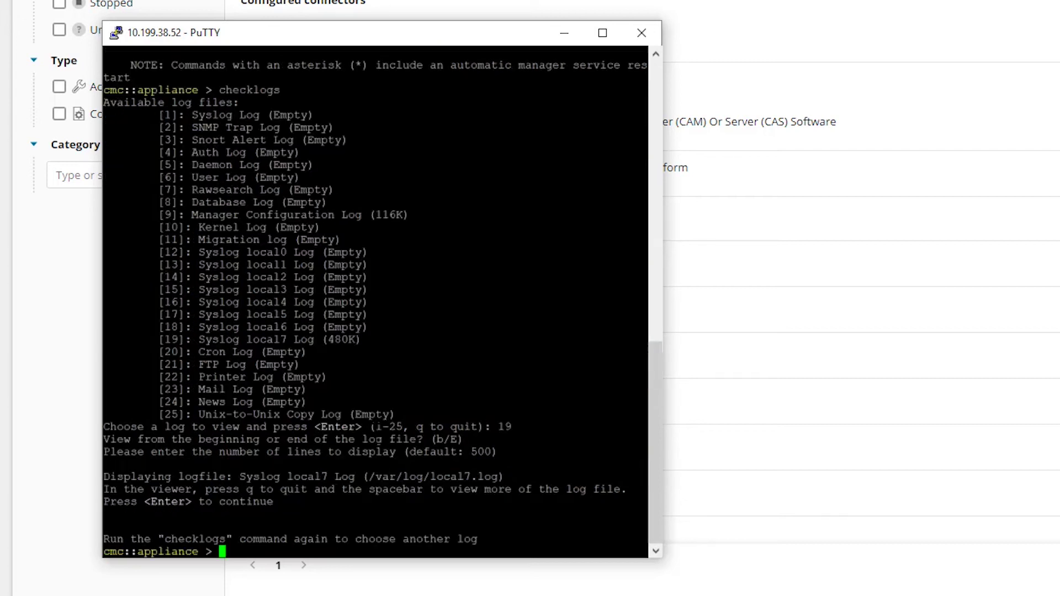
# Minimize PuTTY and scroll through the 31 cisco-filtered manager connectors
pyautogui.click(564, 32)
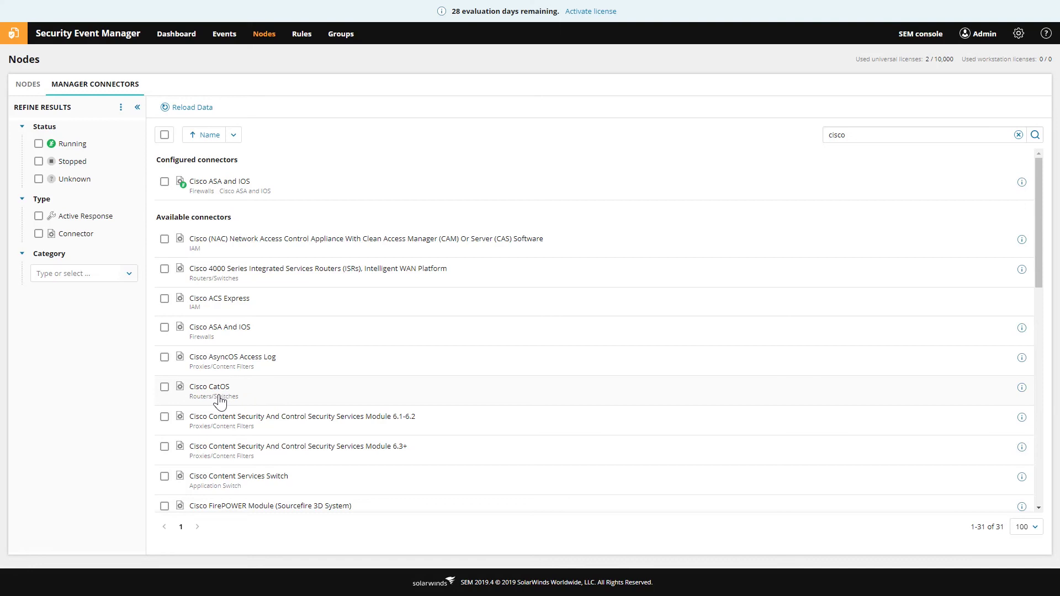
pyautogui.scroll(-10, 335, 417)
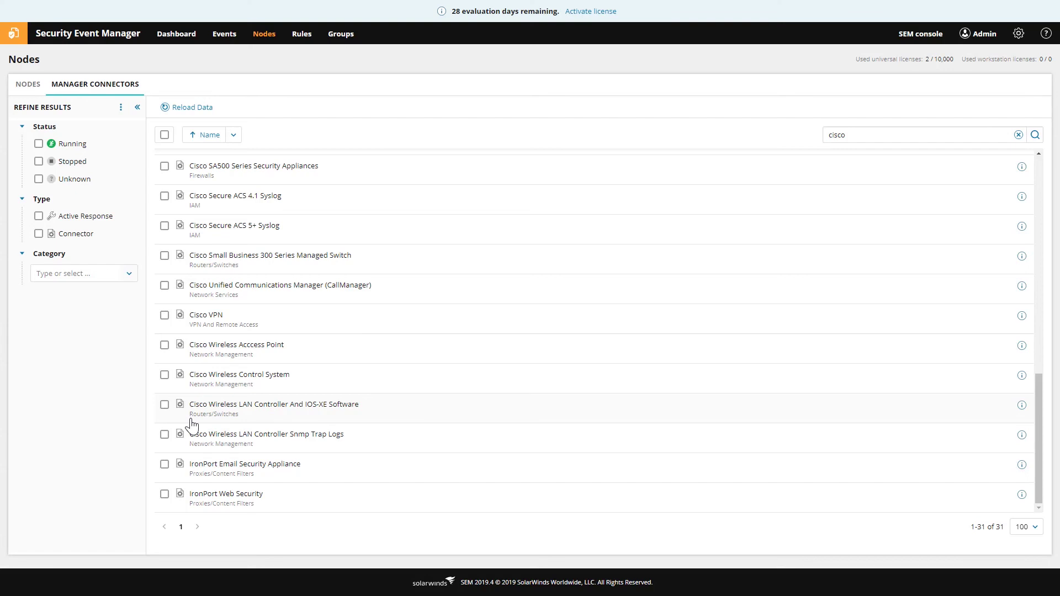
pyautogui.scroll(12, 218, 355)
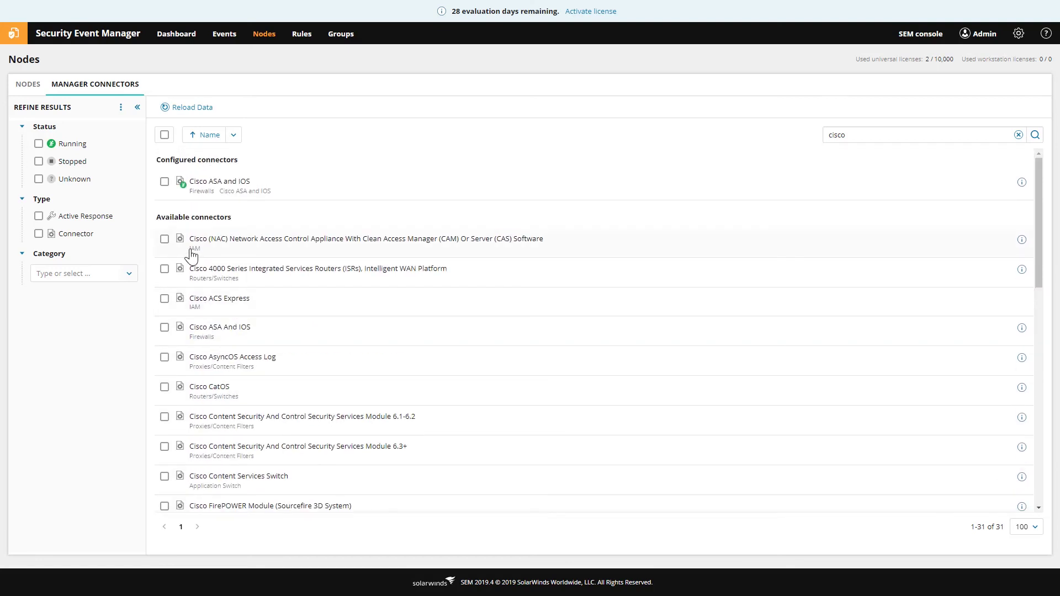
# Stop the Cisco ASA and IOS connector
pyautogui.click(165, 182)
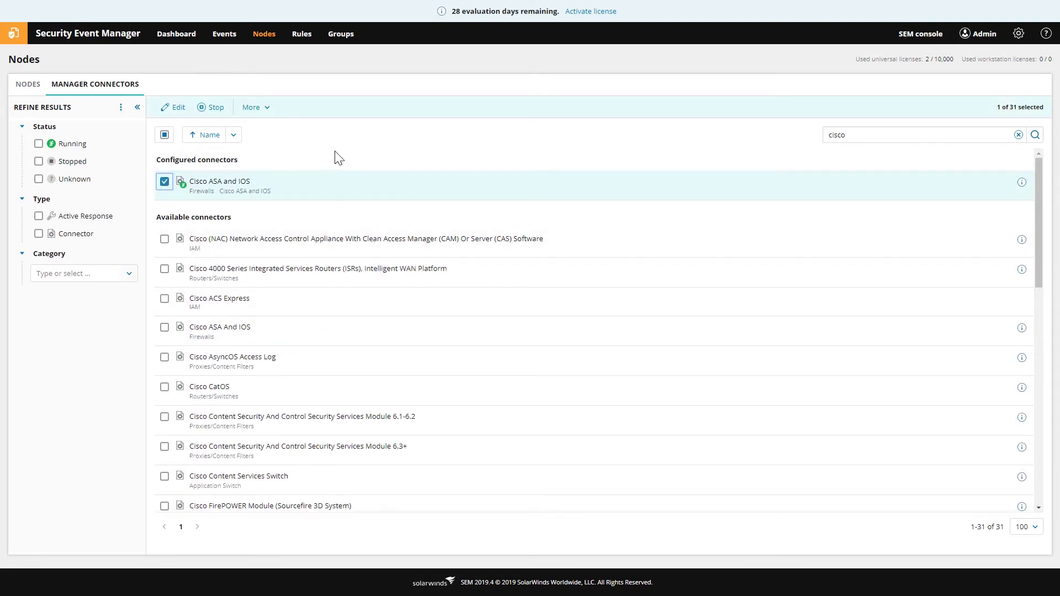
pyautogui.click(211, 109)
pyautogui.scroll(-8, 369, 386)
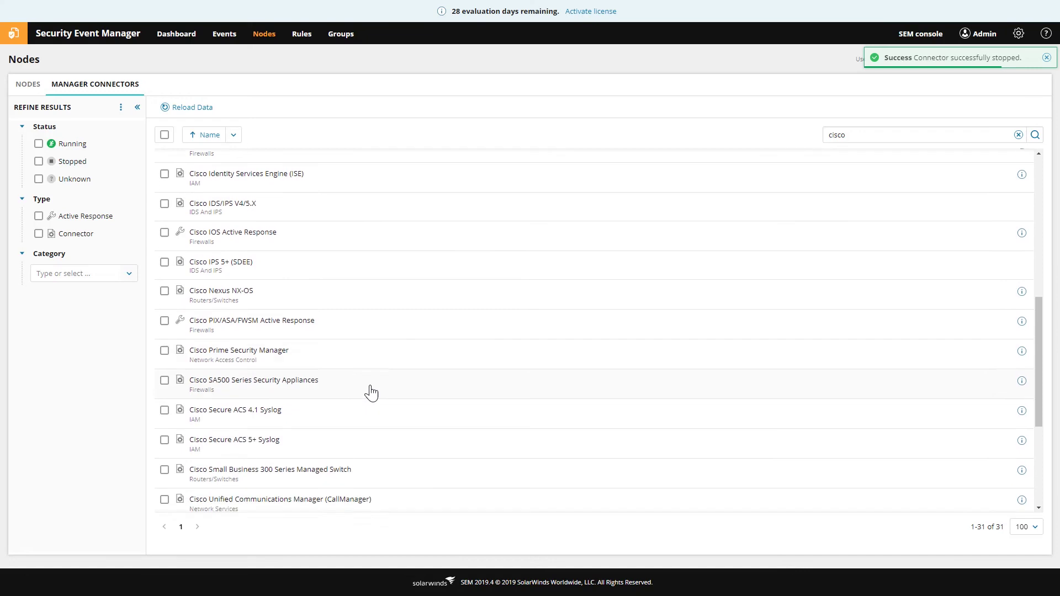
pyautogui.scroll(2, 371, 393)
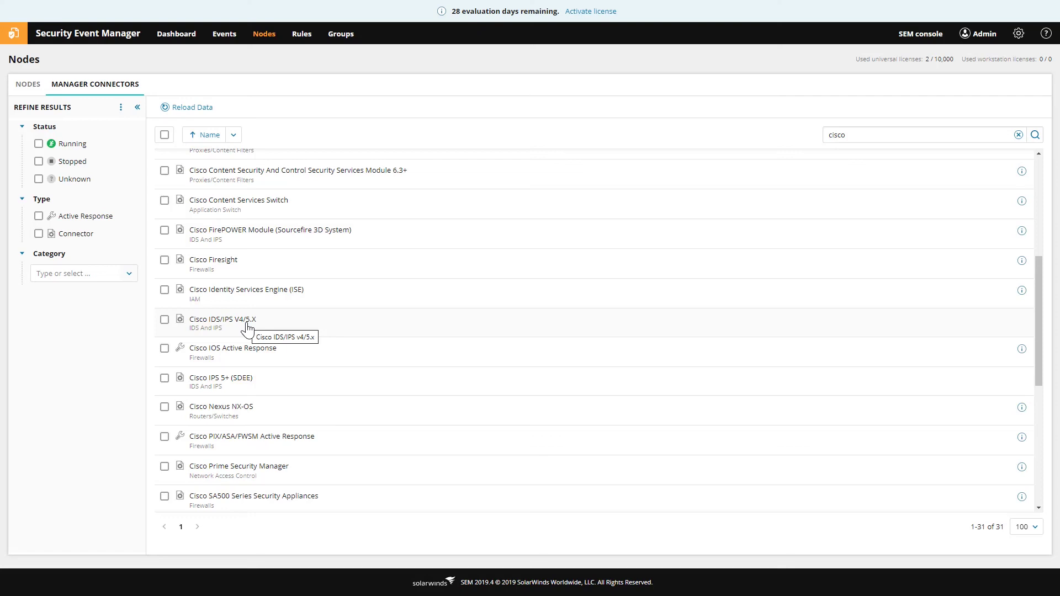
pyautogui.scroll(5, 239, 339)
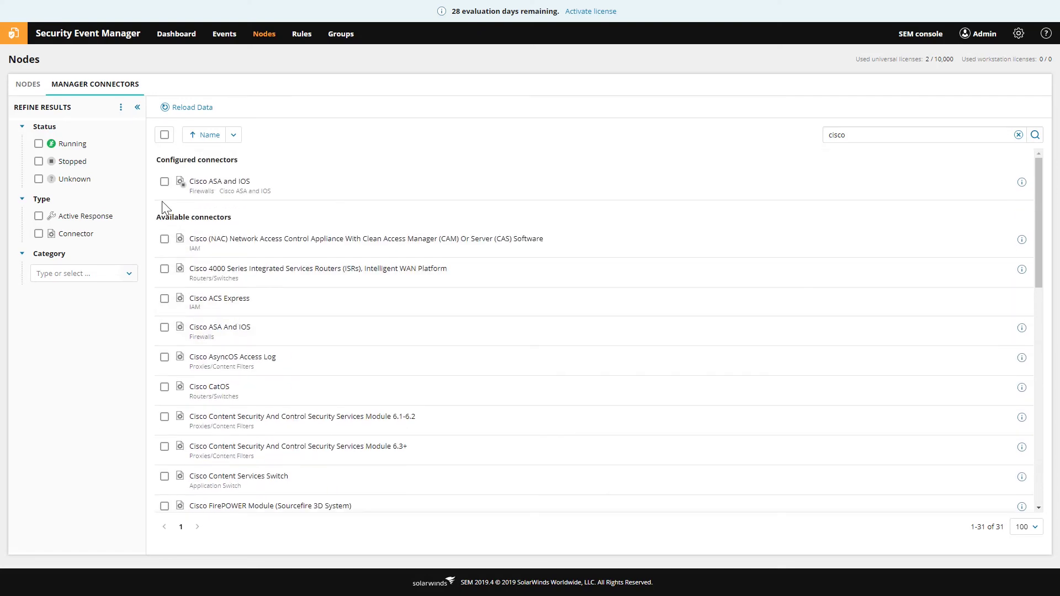
# Start the Cisco ASA and IOS connector again and clear the cisco search filter
pyautogui.click(164, 182)
pyautogui.click(206, 107)
pyautogui.click(1018, 134)
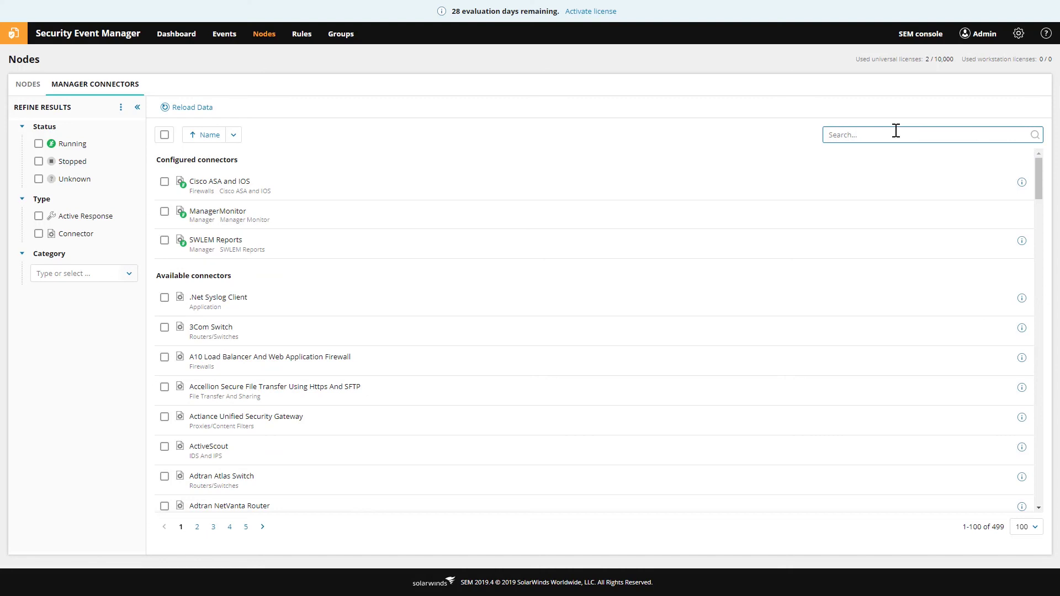
# Test a search for 'something', clear it, and confirm the total of 499 connectors
pyautogui.write('something')
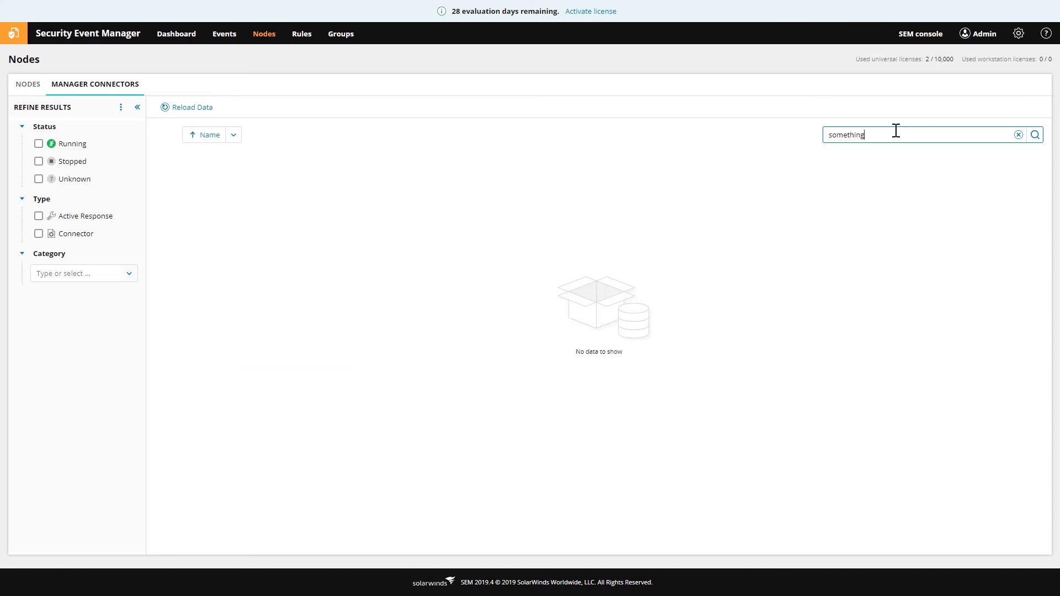
pyautogui.click(1018, 135)
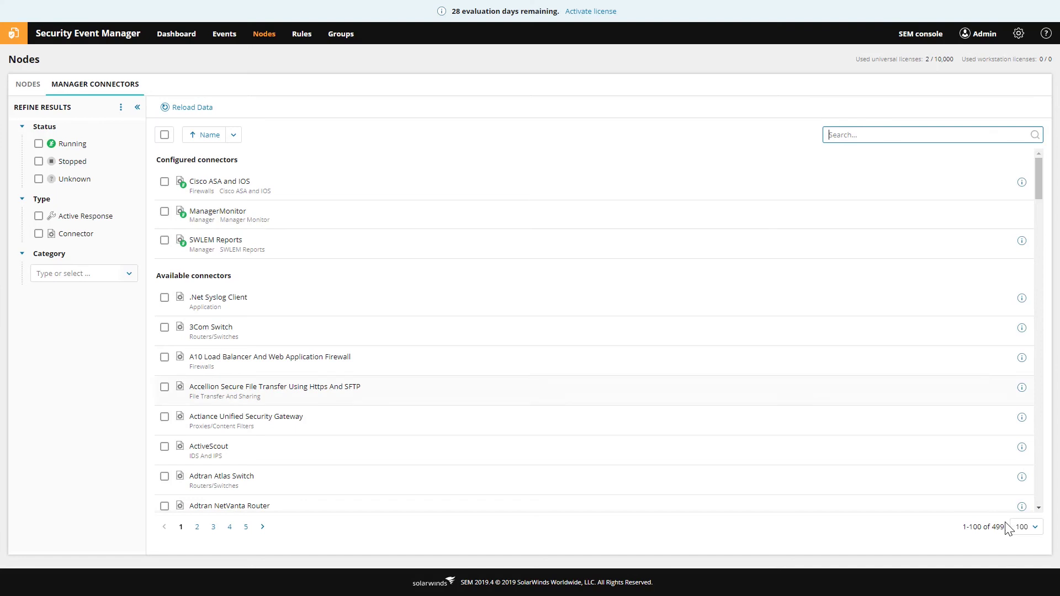
pyautogui.moveTo(995, 529); pyautogui.dragTo(1005, 527)
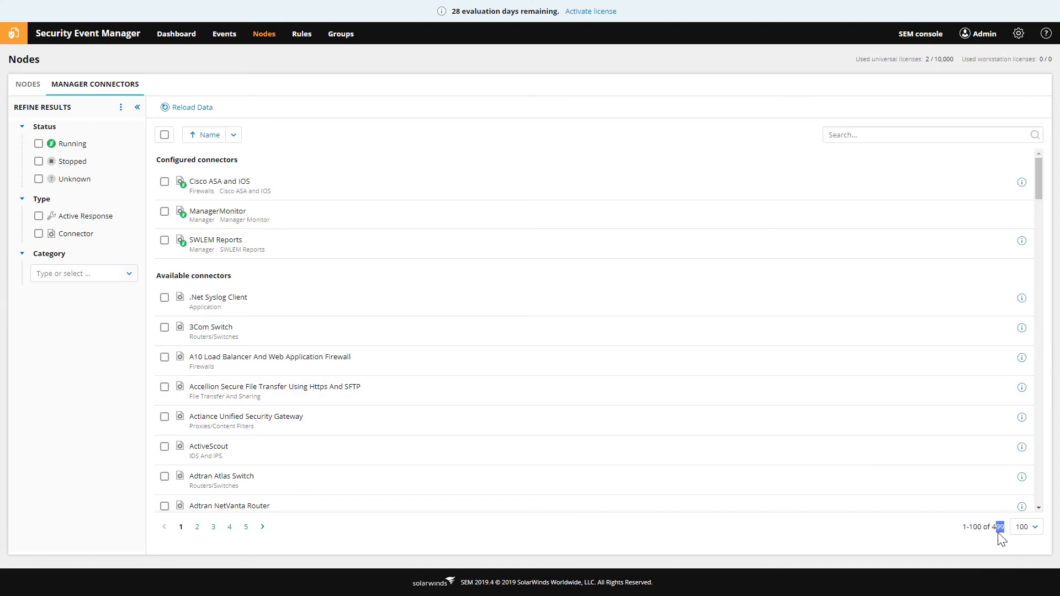
pyautogui.click(989, 525)
pyautogui.hotkey('alt', 'Tab')
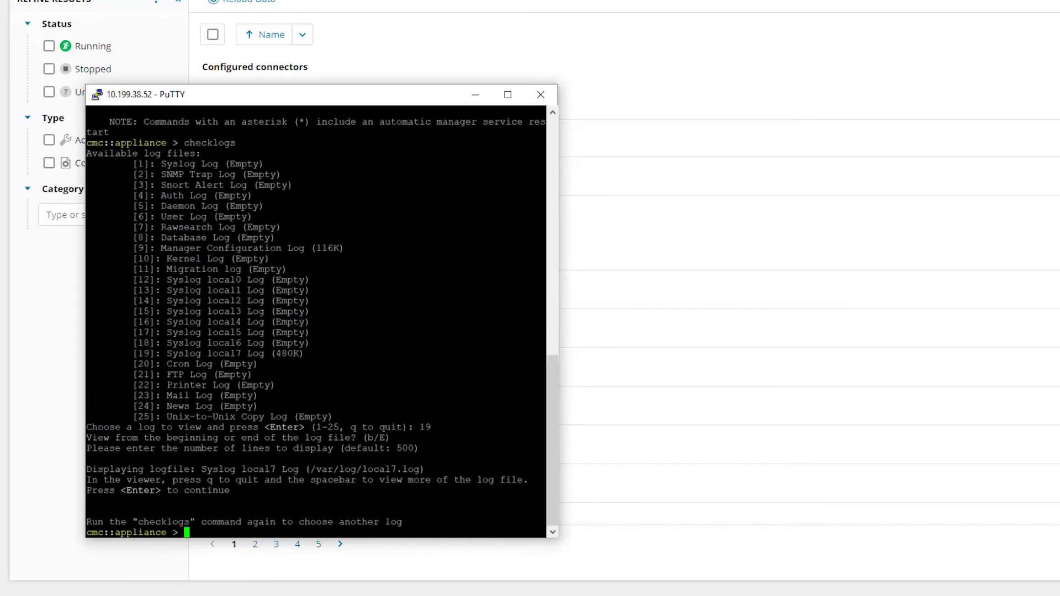
# Run checklogs to list the log files, now showing Syslog local7 at 664K
pyautogui.write('checklogs')
pyautogui.press('Return')
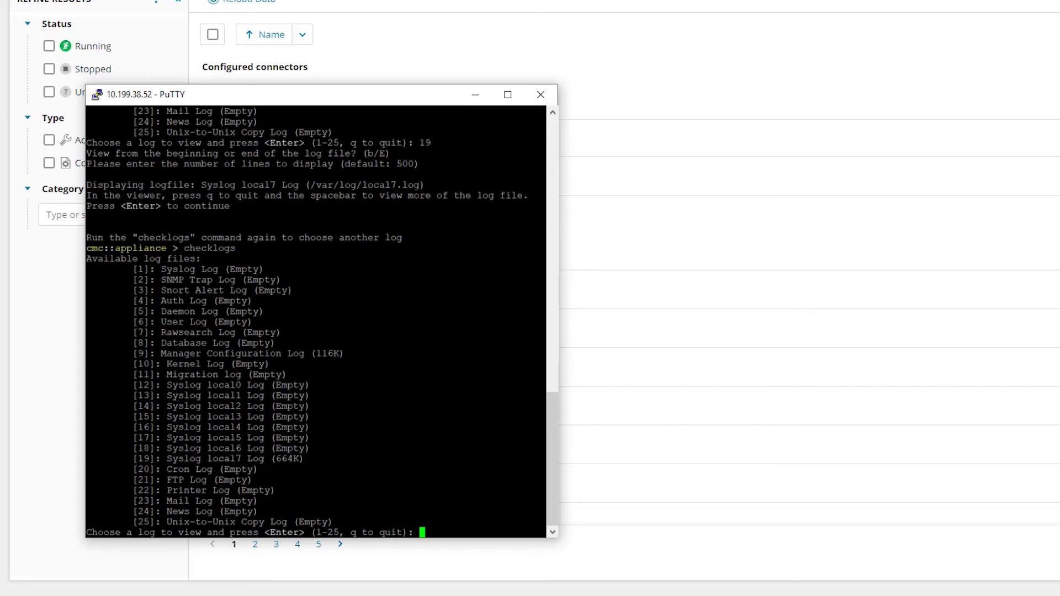
pyautogui.write('19')
pyautogui.press('Return')
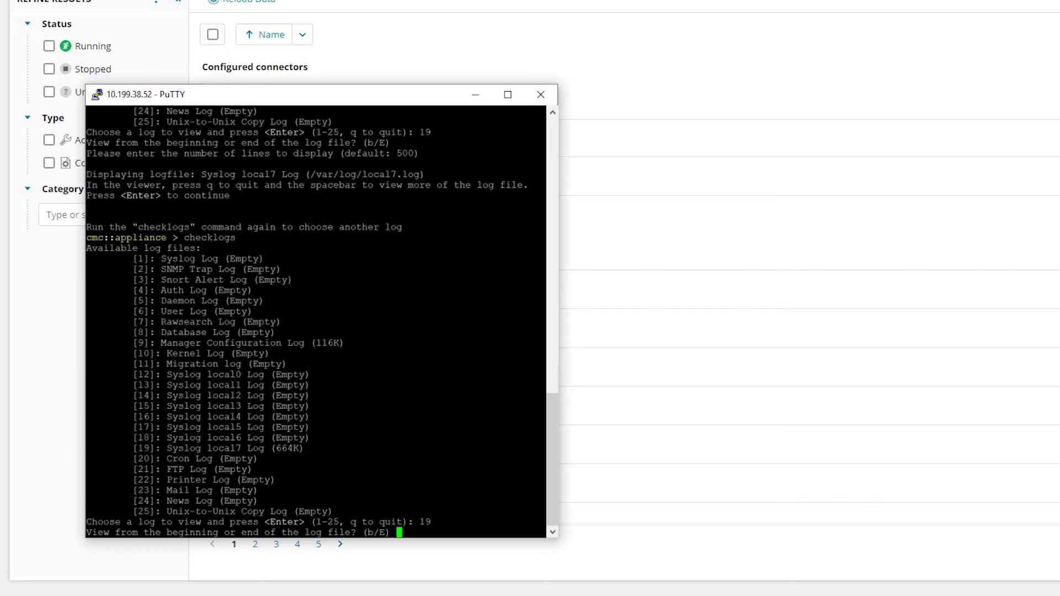
pyautogui.press('Return')
pyautogui.press('Return')
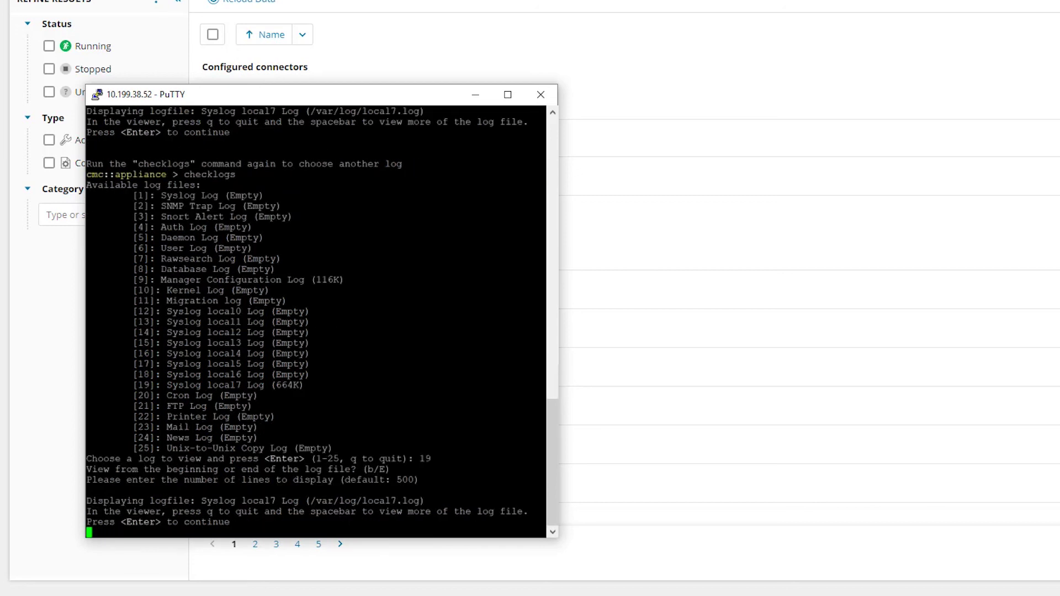
pyautogui.press('Return')
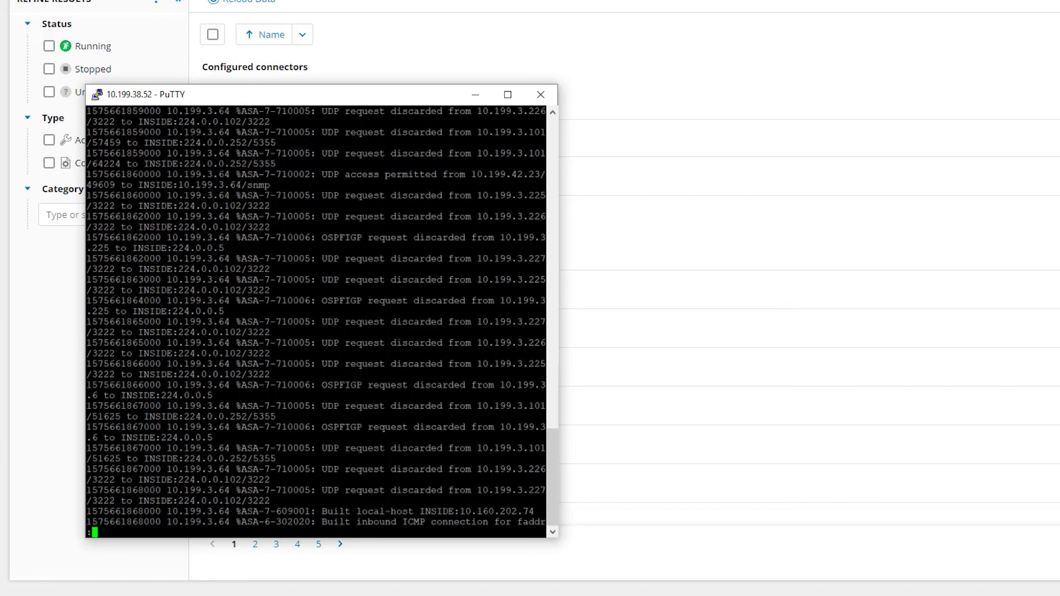
pyautogui.hotkey('shift', 'g')
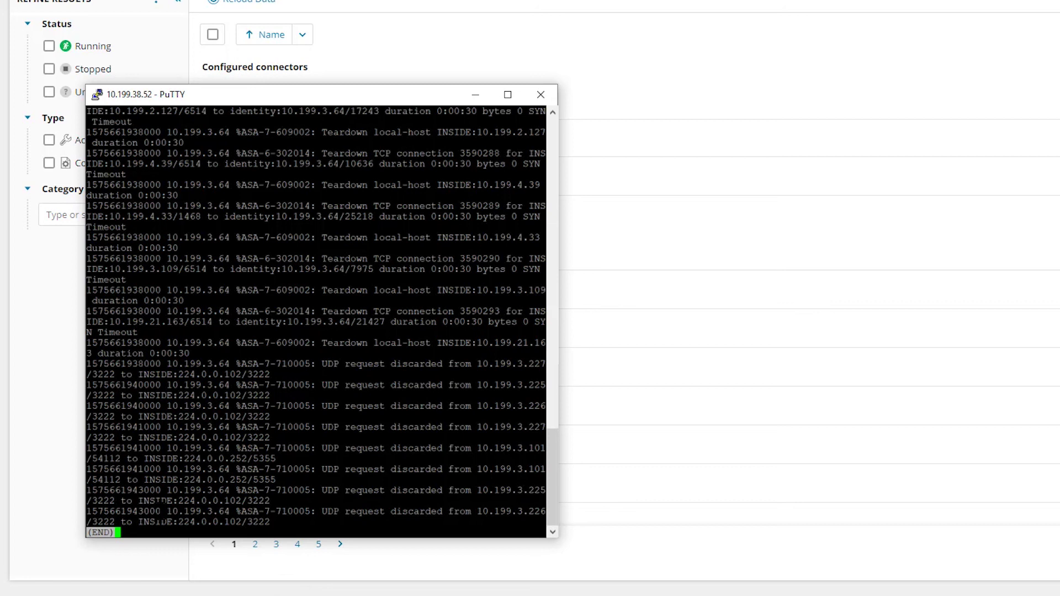
pyautogui.moveTo(161, 511); pyautogui.dragTo(86, 511)
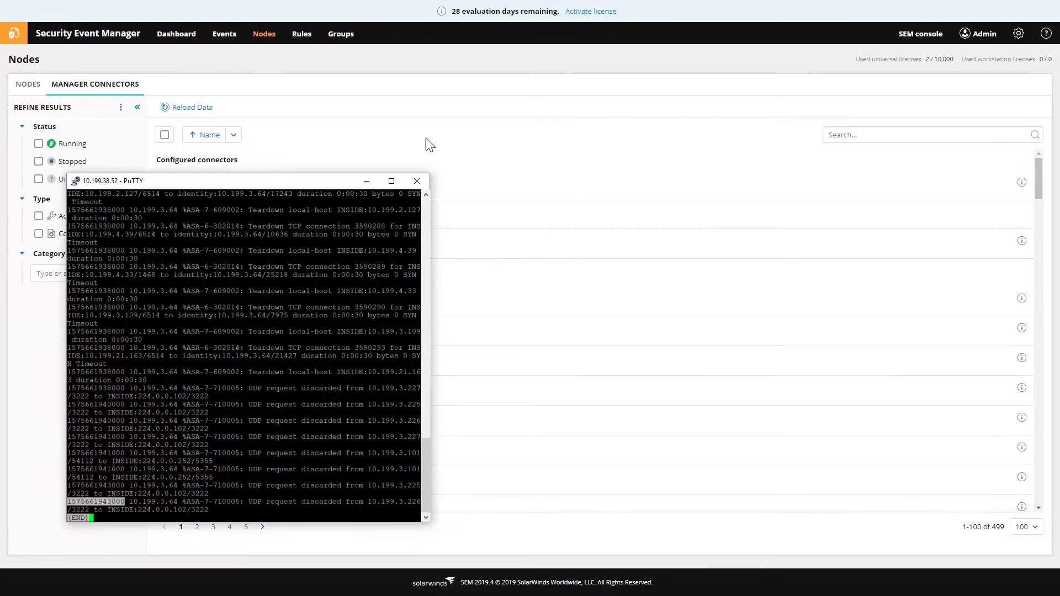
pyautogui.click(453, 69)
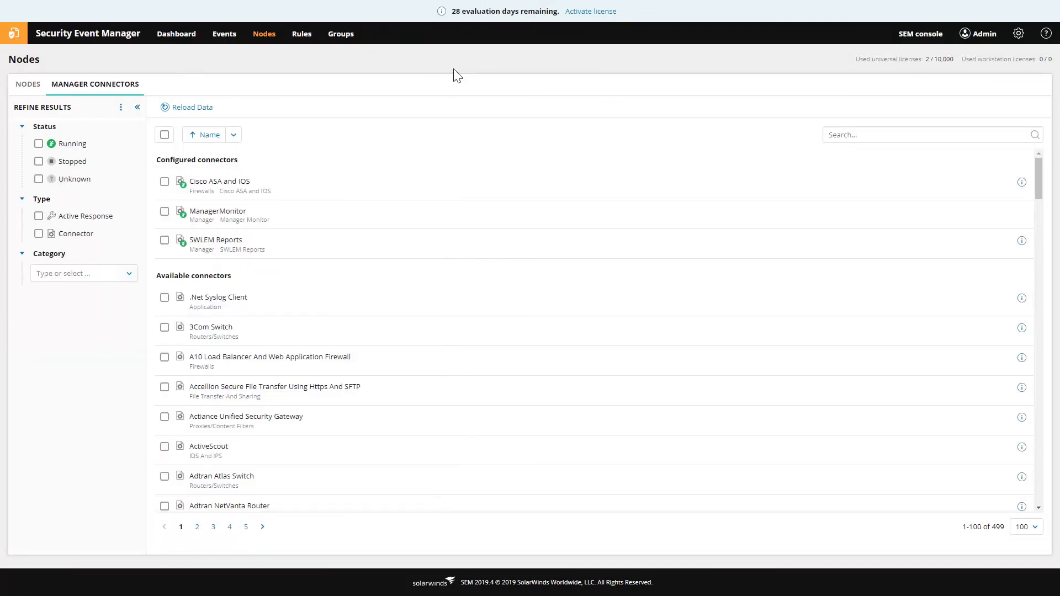
# In a new tab, search Google for 'epoch time' and open the Epoch Converter site
pyautogui.hotkey('ctrl', 't')
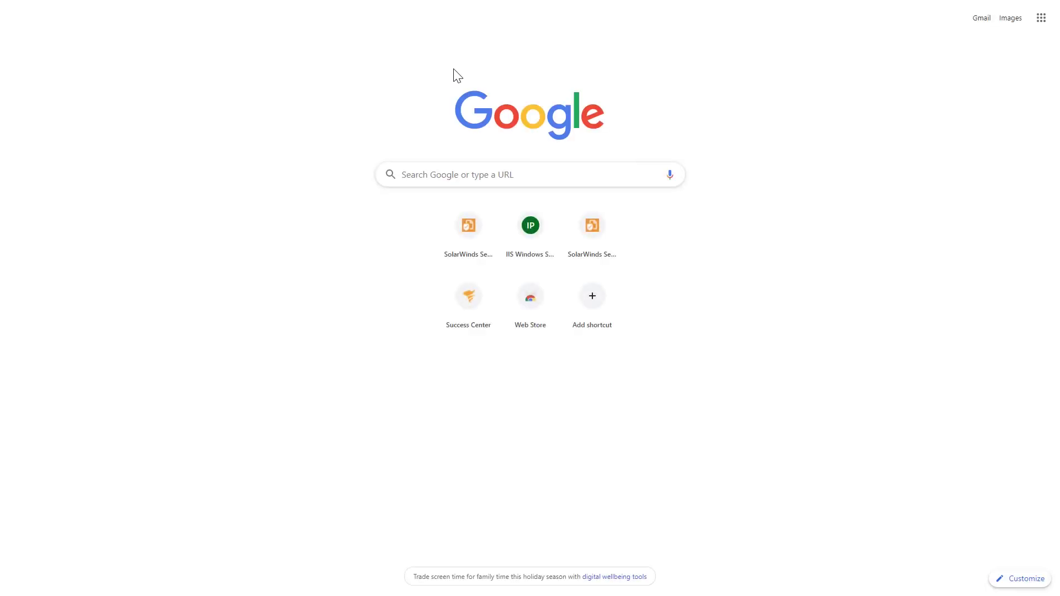
pyautogui.press('F11')
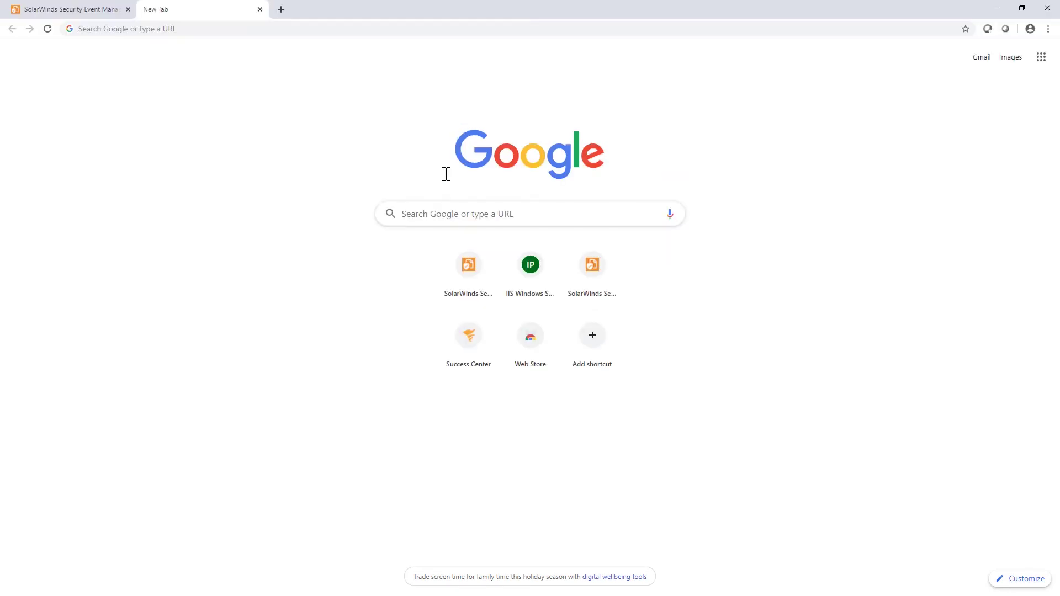
pyautogui.click(427, 214)
pyautogui.write('epoch time')
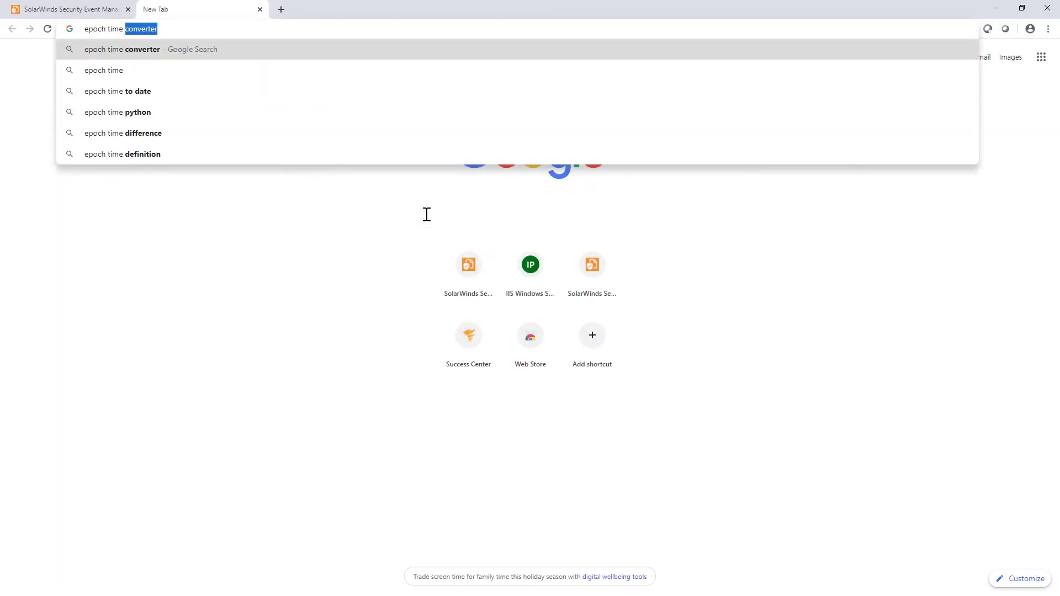
pyautogui.press('Return')
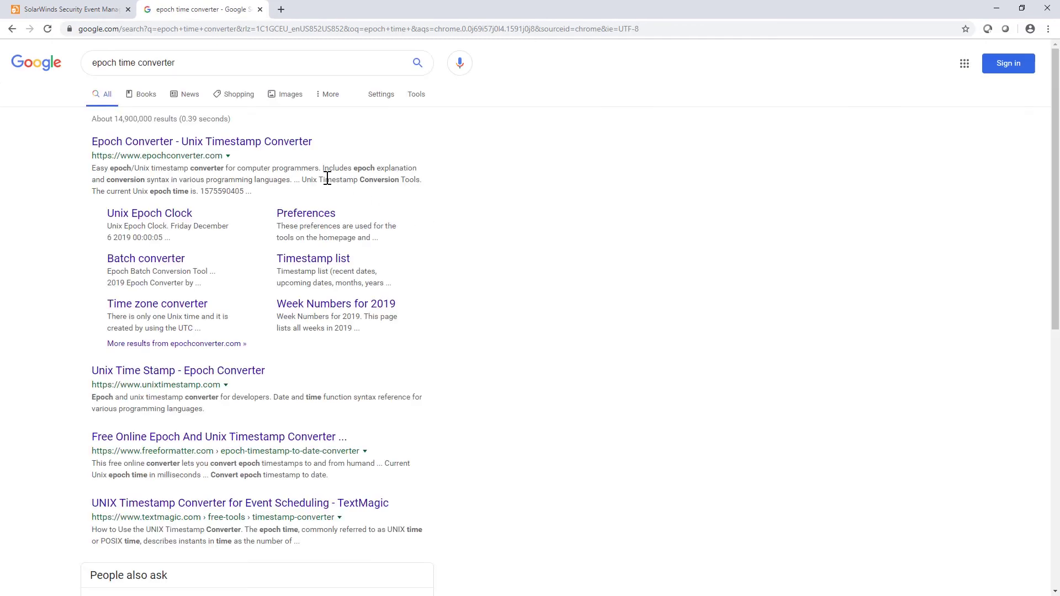
pyautogui.click(290, 143)
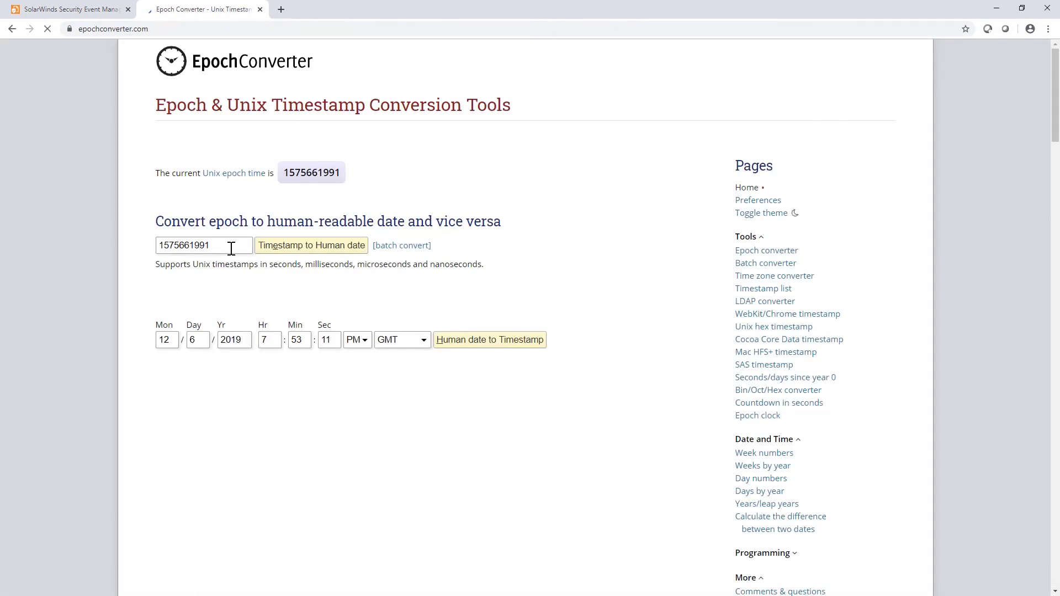
pyautogui.moveTo(232, 245); pyautogui.dragTo(150, 246)
pyautogui.hotkey('ctrl', 'v')
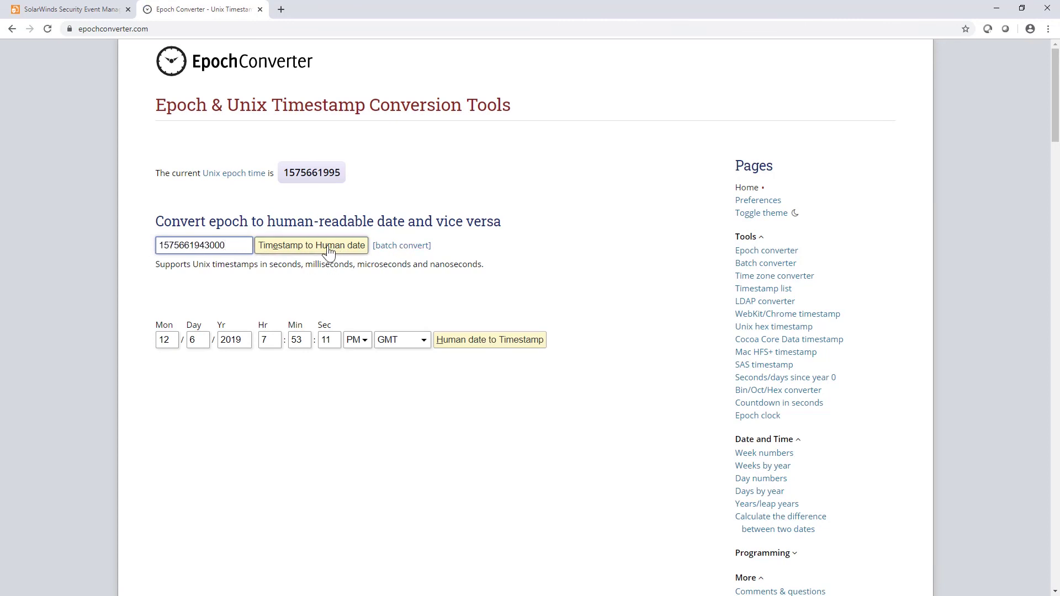
pyautogui.click(328, 250)
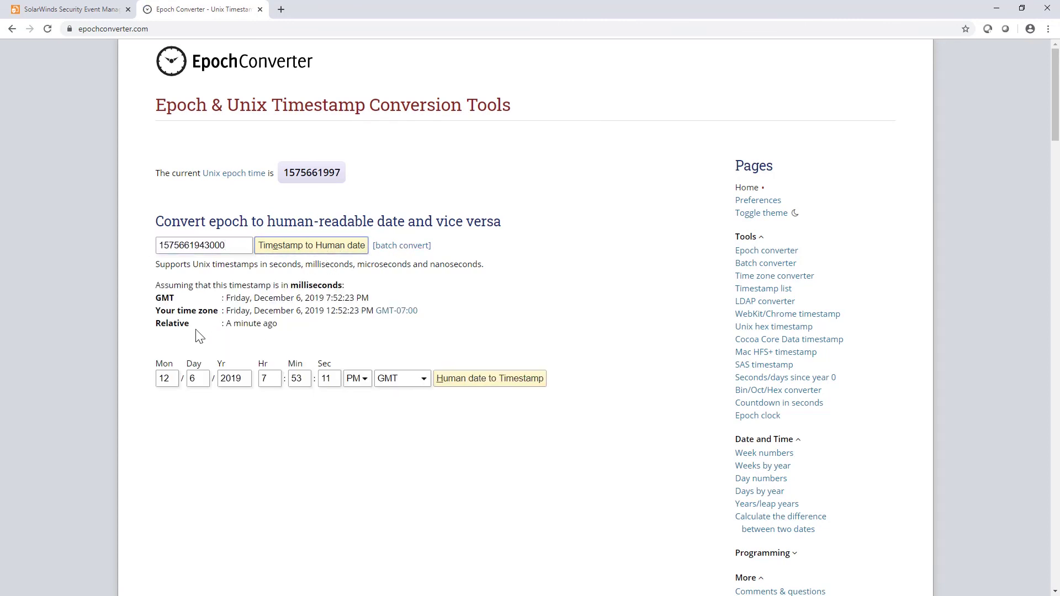
pyautogui.moveTo(222, 326); pyautogui.dragTo(287, 330)
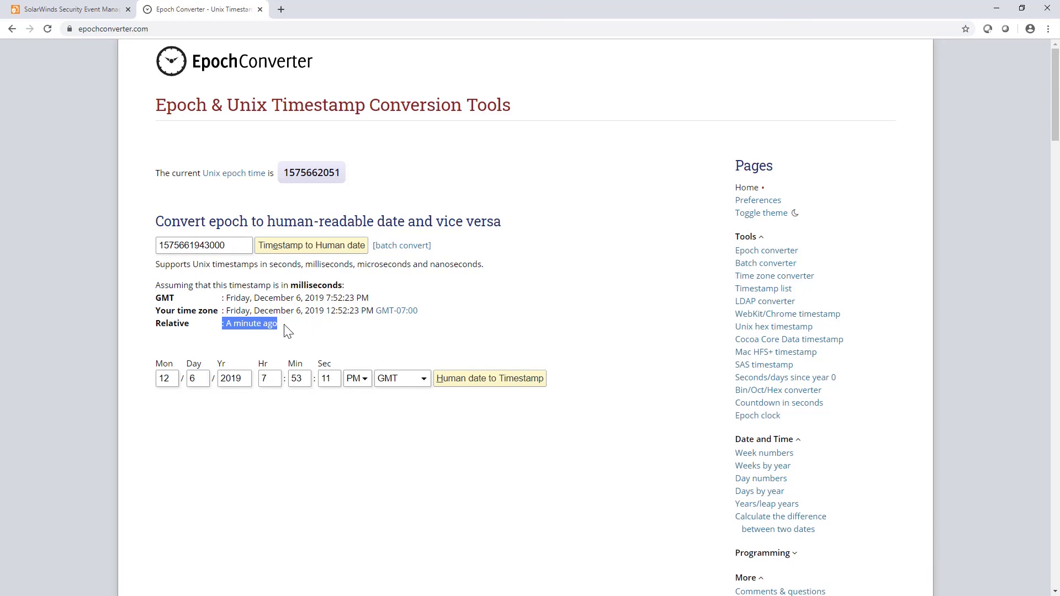
pyautogui.click(260, 9)
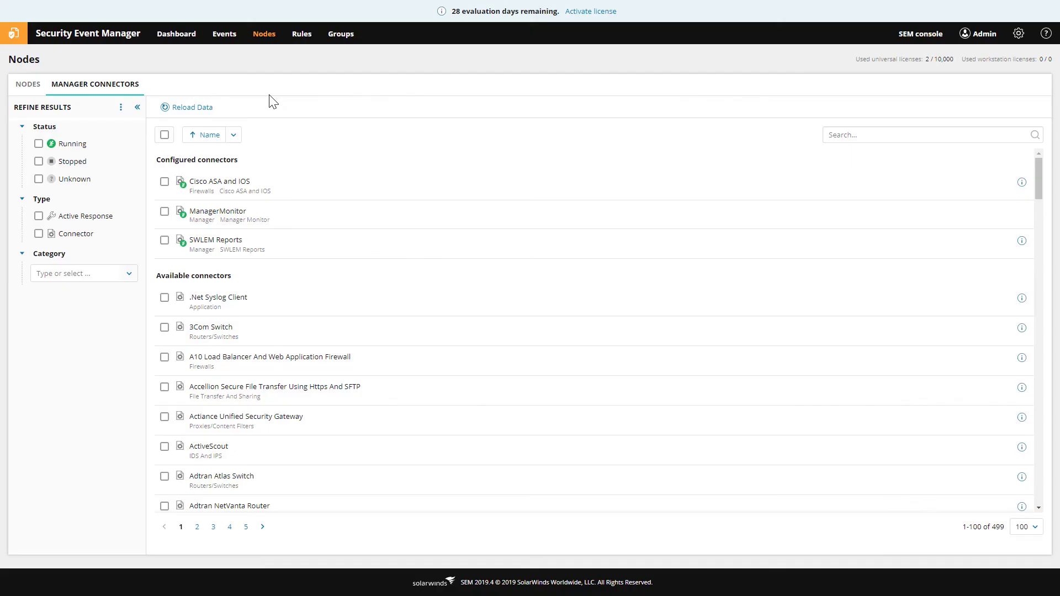